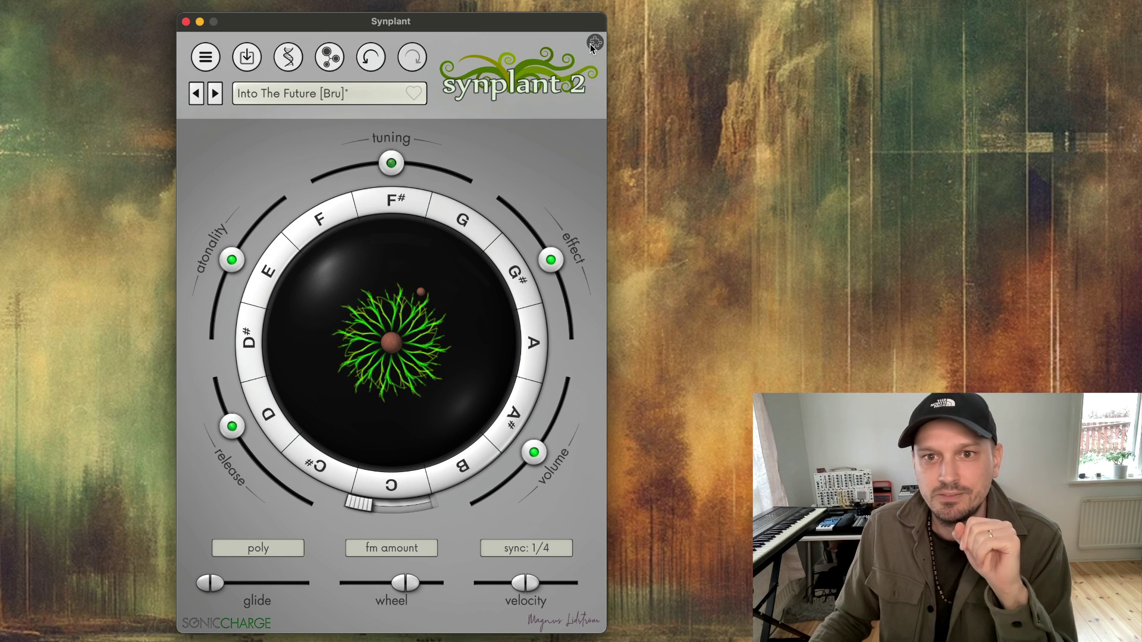
Step: Open the Scripts folder and examine the mod scripts in Mods, including Detailed DNA Hints.js and Favorite Button.js
left_click(595, 42)
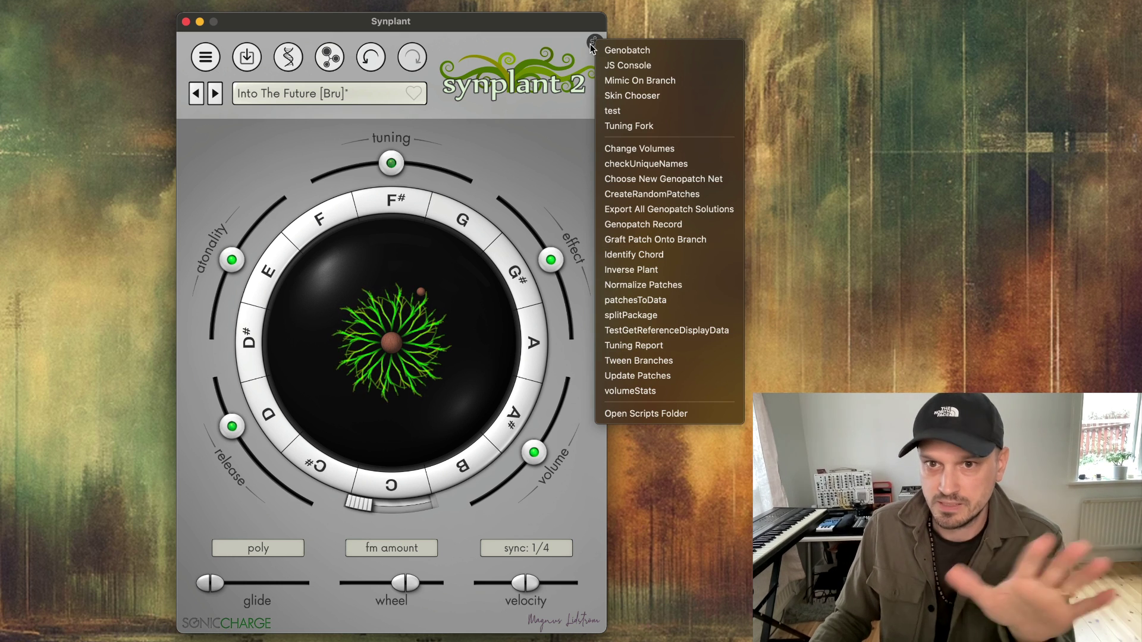
left_click(630, 415)
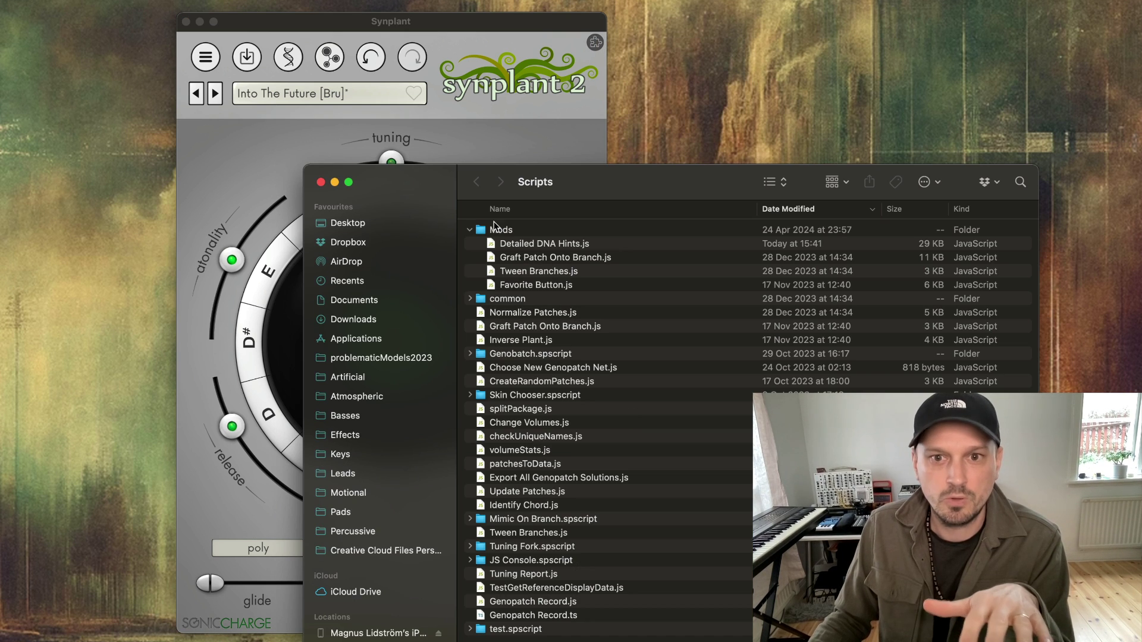
left_click(501, 229)
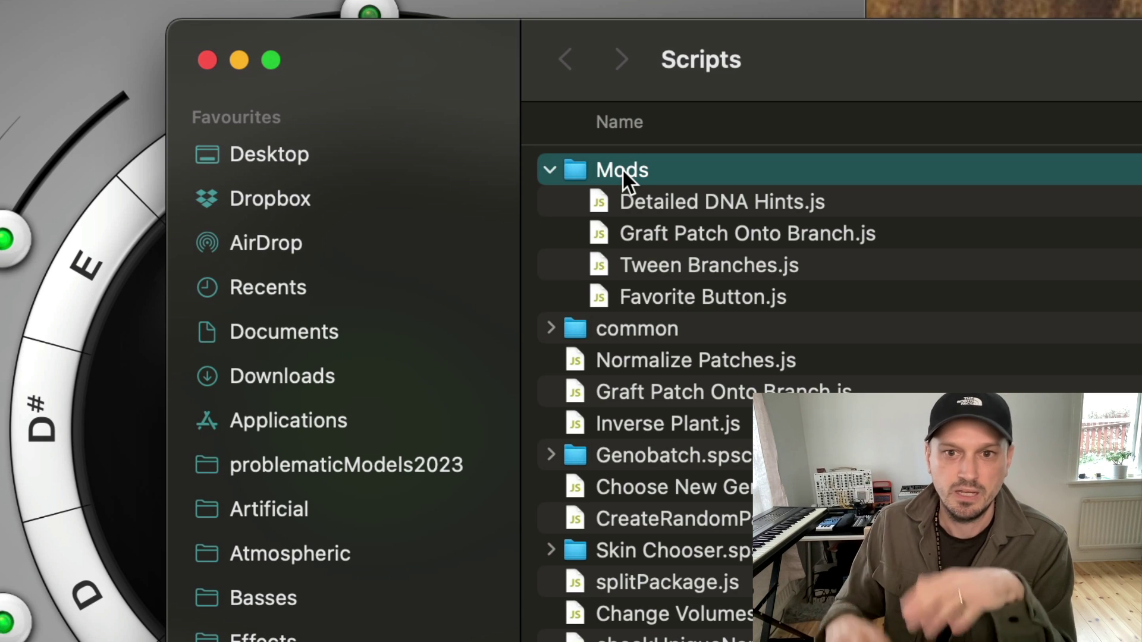
left_click(654, 202)
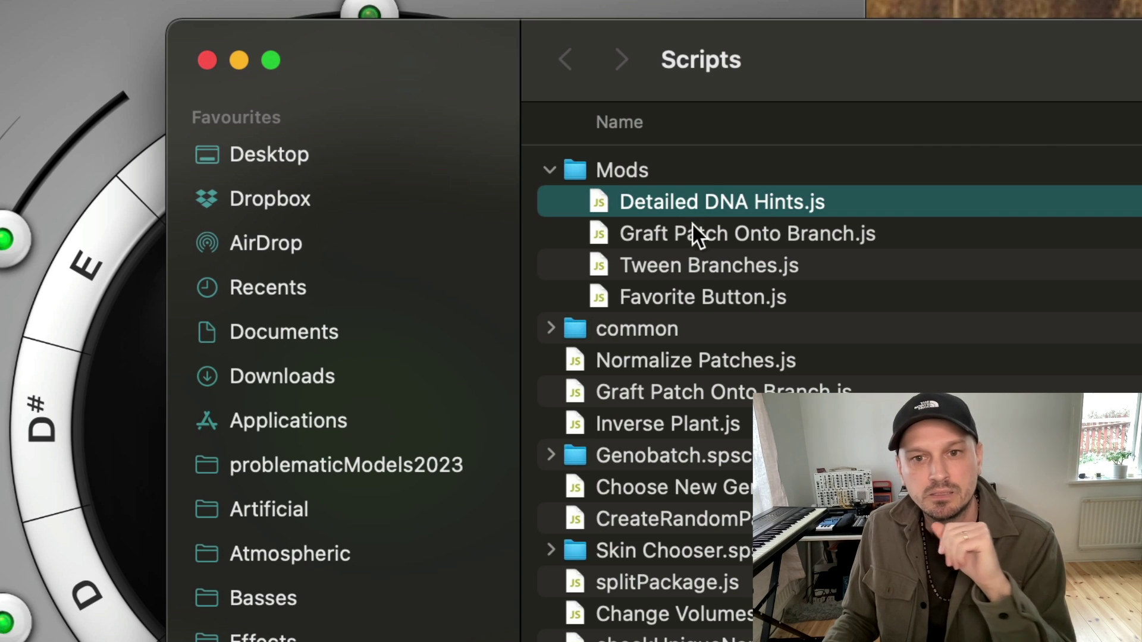
left_click(683, 290)
left_click(742, 201)
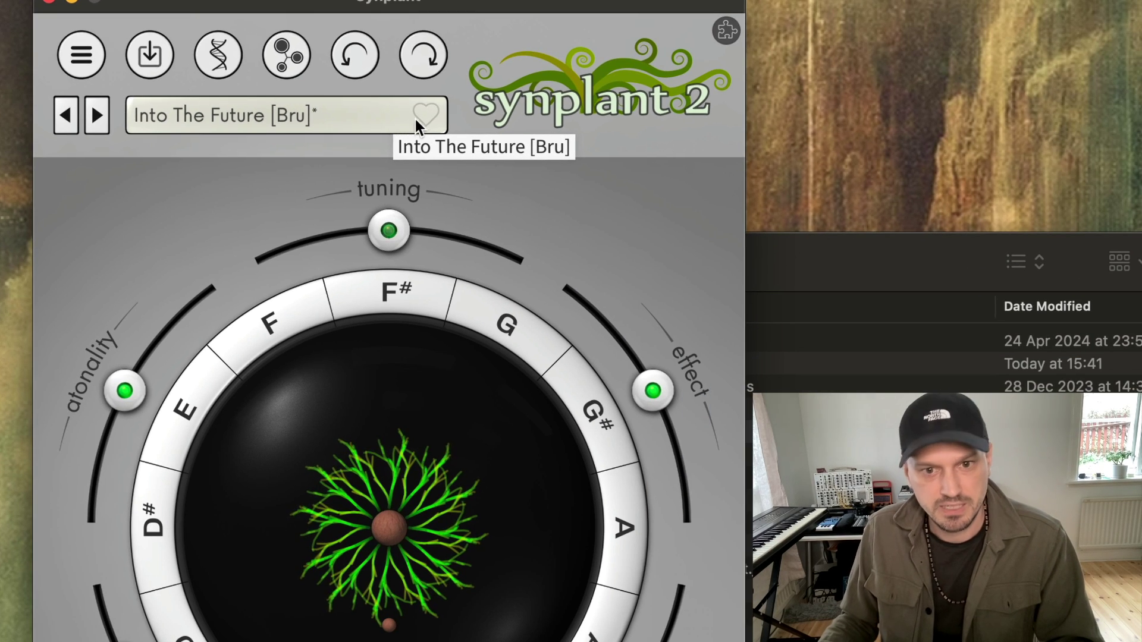
Step: Load the Background Rhythm [LV] patch from the Rhythmic folder and mark it as a favorite
left_click(276, 116)
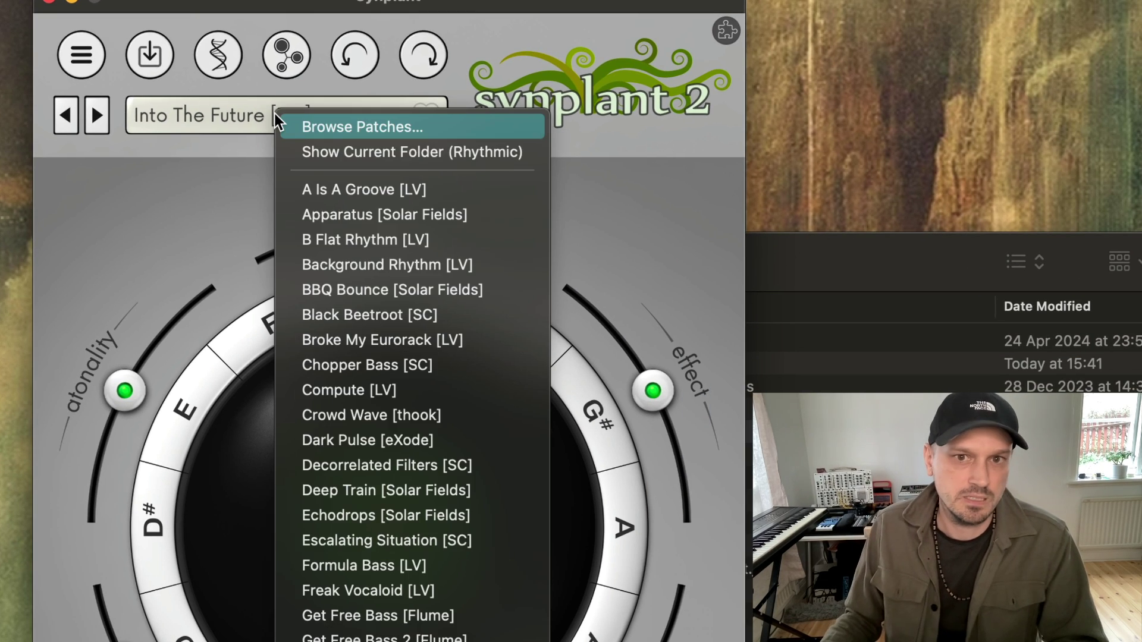
left_click(290, 126)
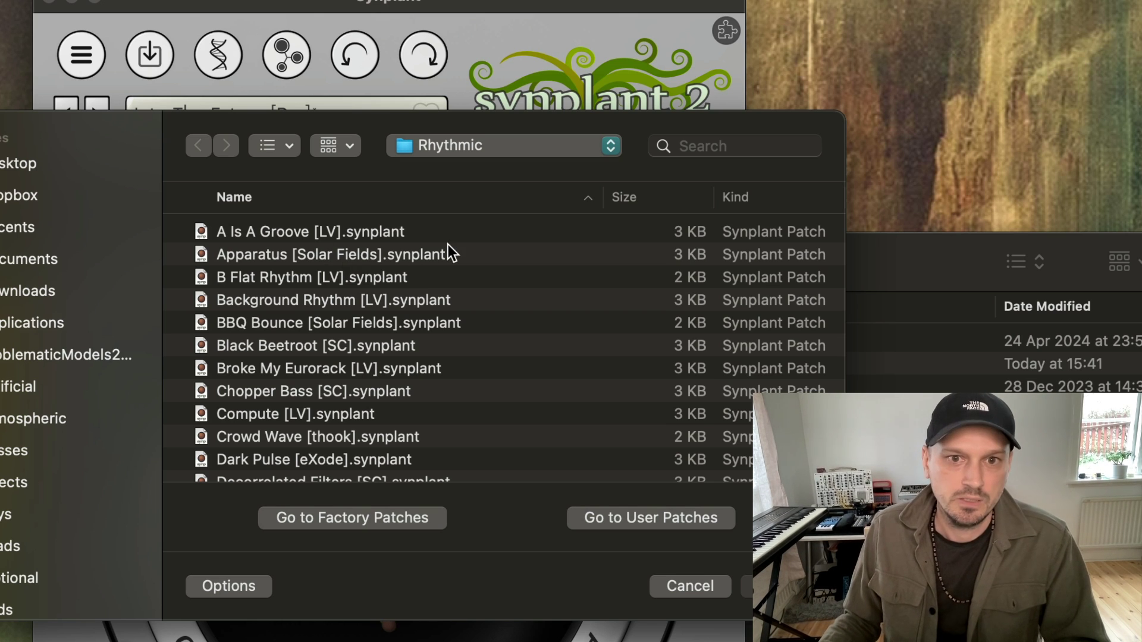
double_click(393, 297)
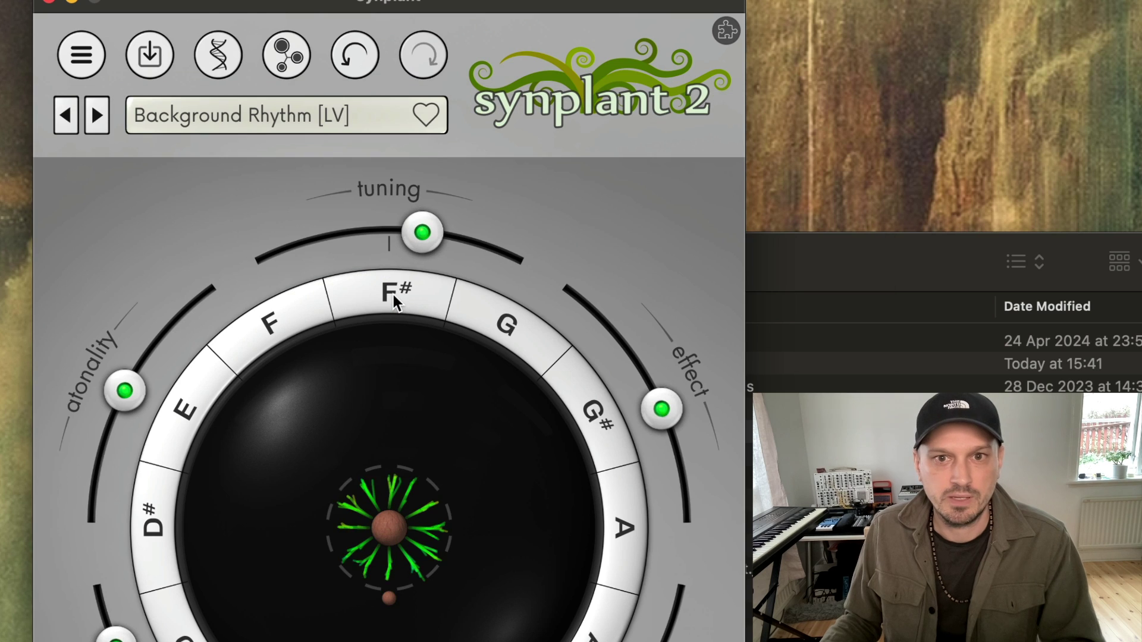
left_click(426, 115)
Step: Step through the neighbouring patches to Black Beetroot [SC] and add it to the favorites
left_click(97, 114)
left_click(96, 114)
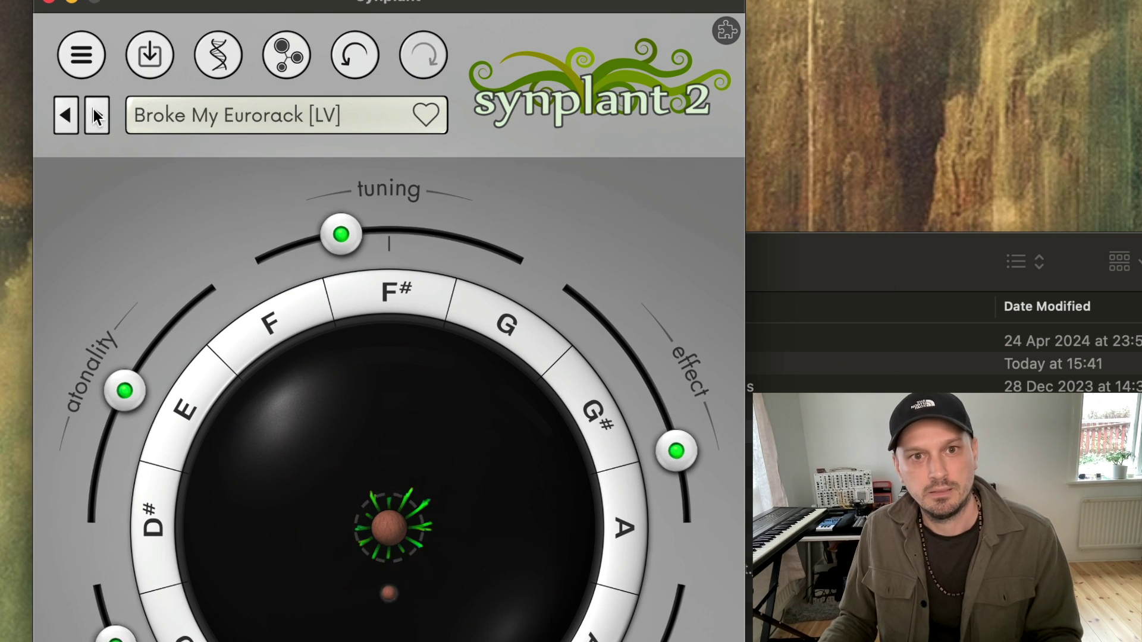
left_click(66, 114)
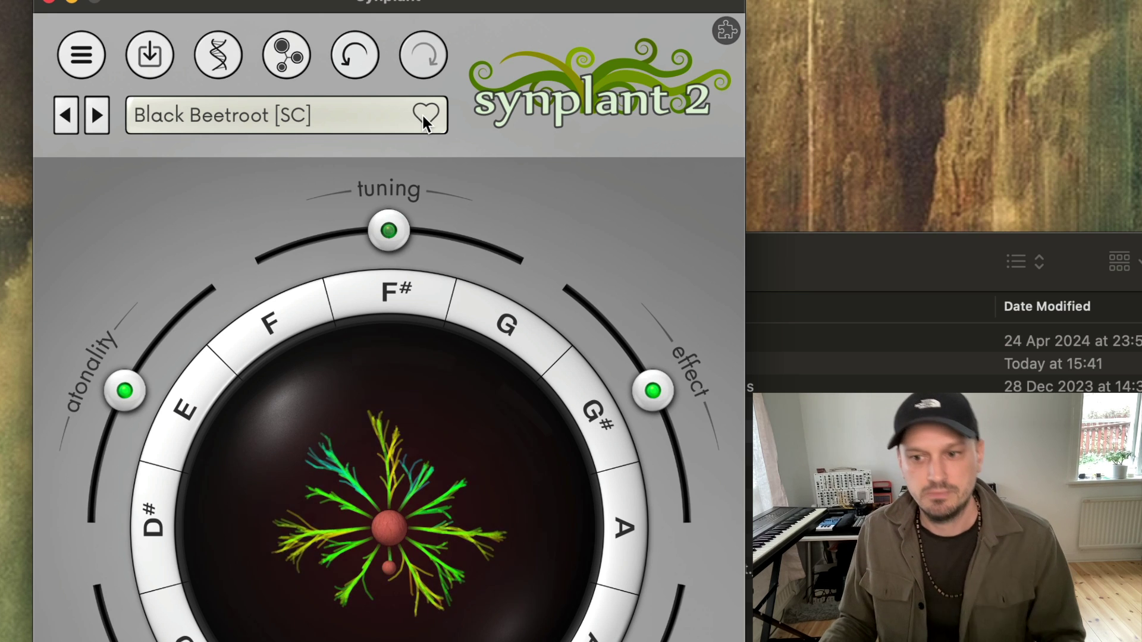
left_click(424, 116)
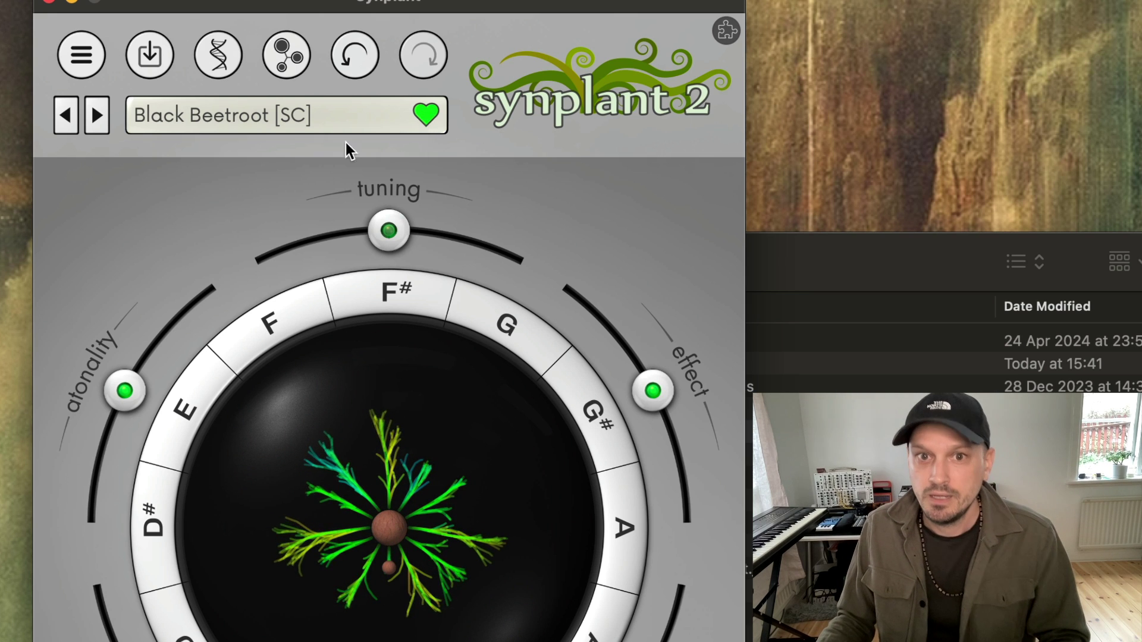
Step: Show the Favorites folder from the favorites list, then close the Scripts folder window
right_click(426, 117)
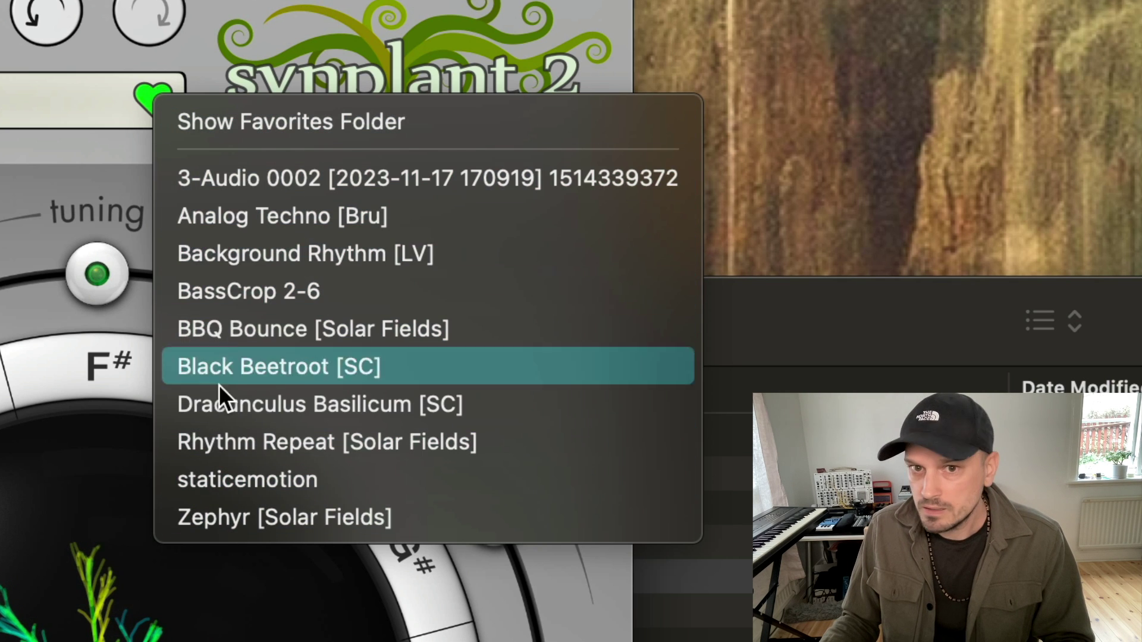
left_click(266, 133)
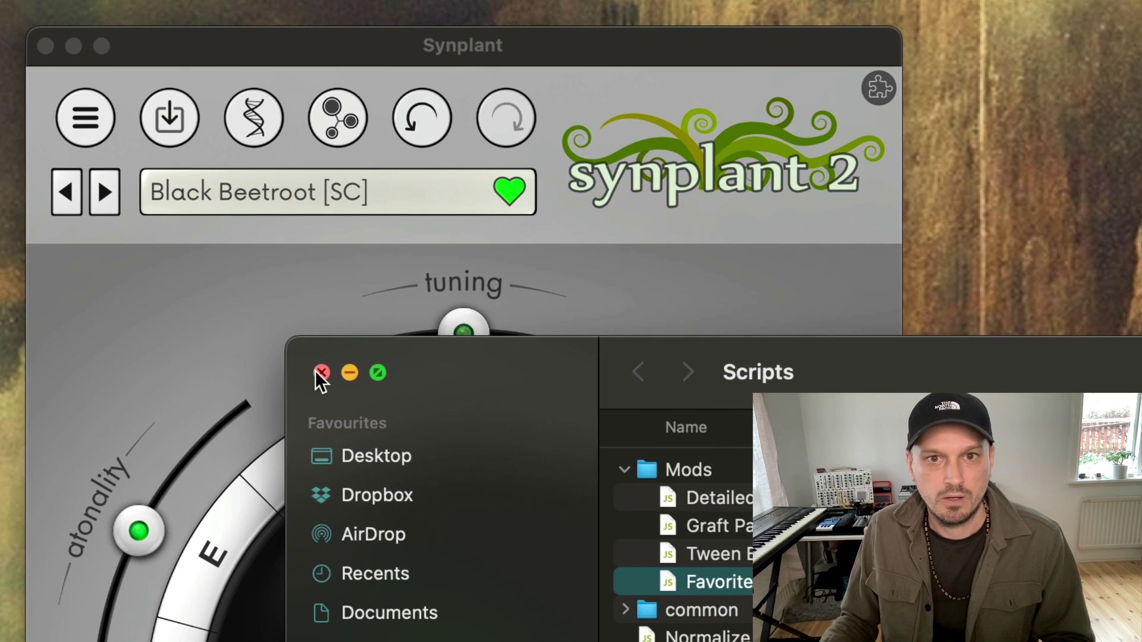
left_click(321, 373)
Step: Load BBQ Bounce [Solar Fields] from the favorites list and step through the favorite patches, ending on Black Beetroot [SC]
left_click(509, 191)
left_click(568, 378)
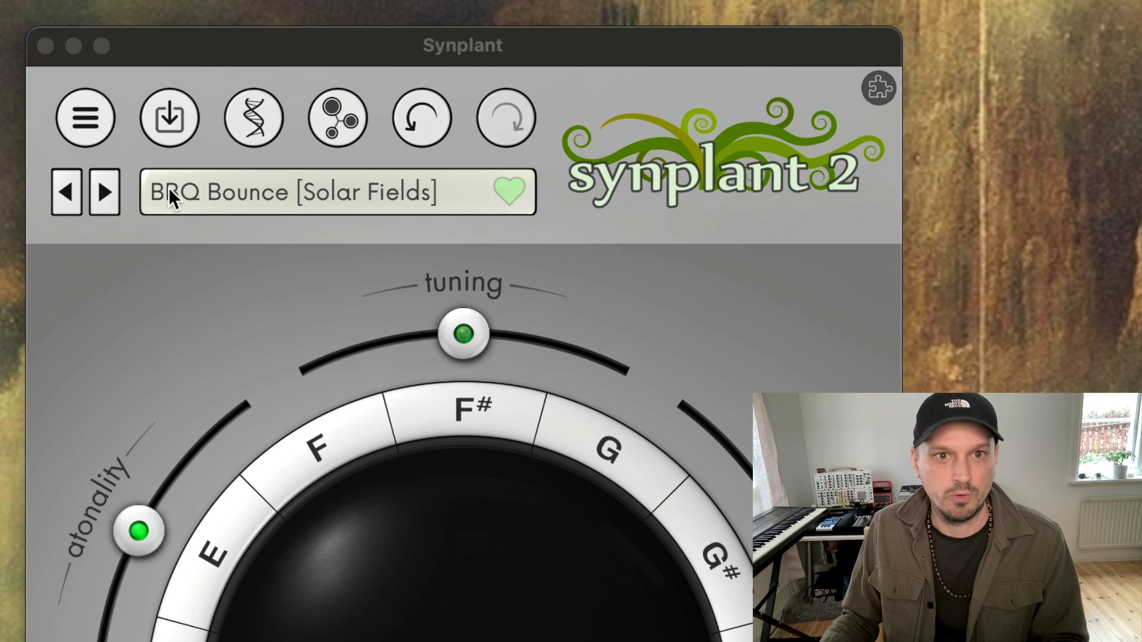
left_click(112, 190)
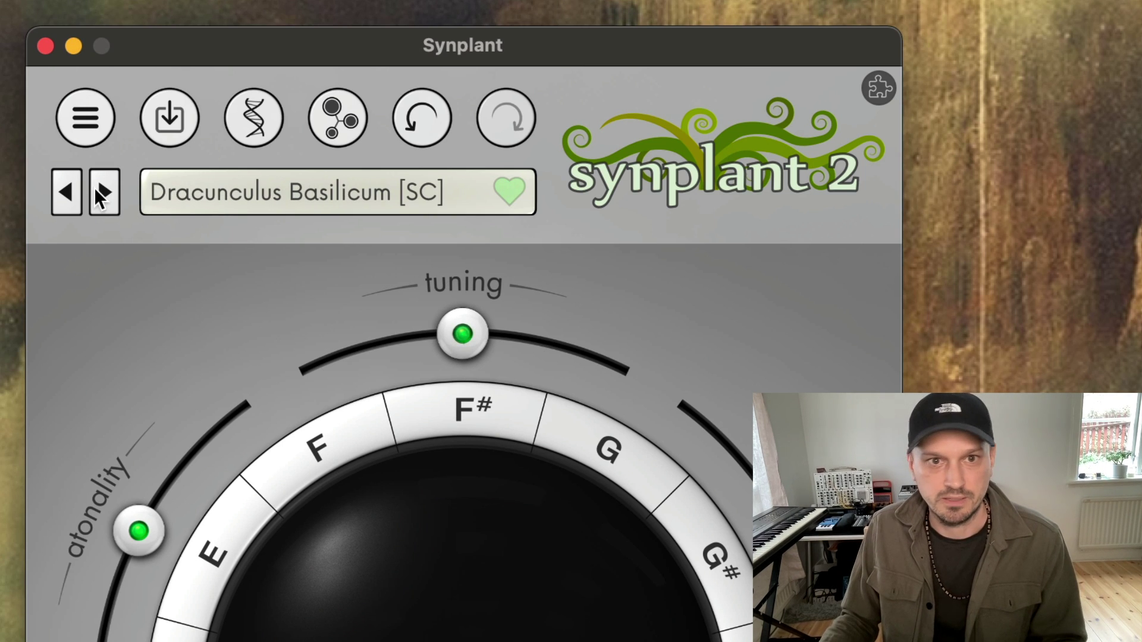
left_click(94, 190)
left_click(60, 191)
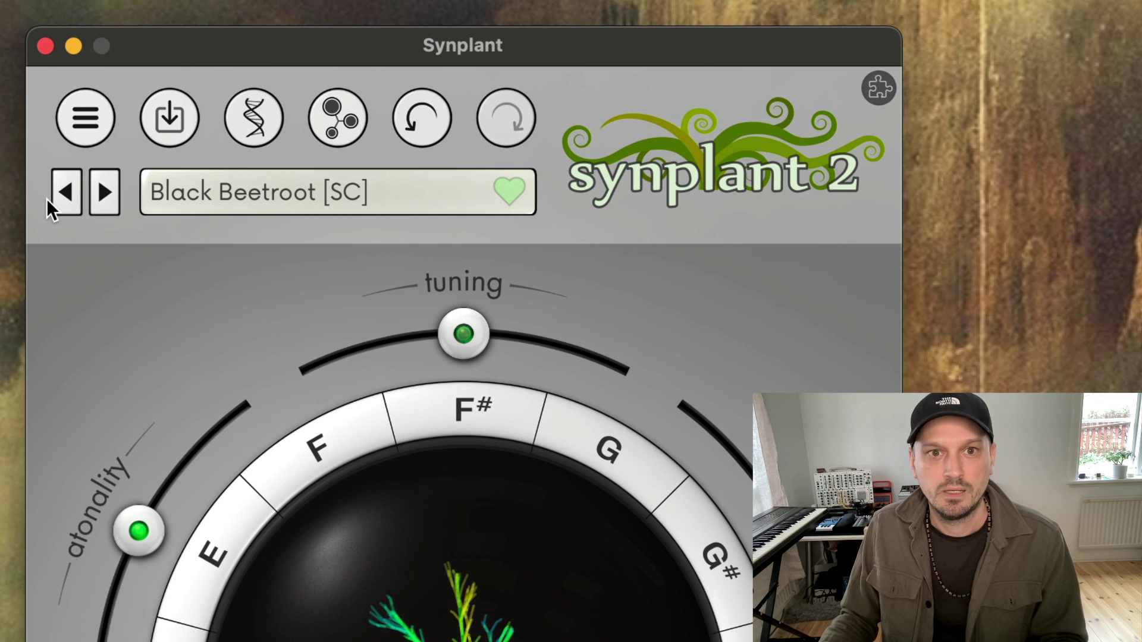
Step: Bring up the branch commands for the C branch, including Graft Onto Branch and Tween Branches, and adjust the wheel below the key ring
left_click(401, 123)
left_click(398, 117)
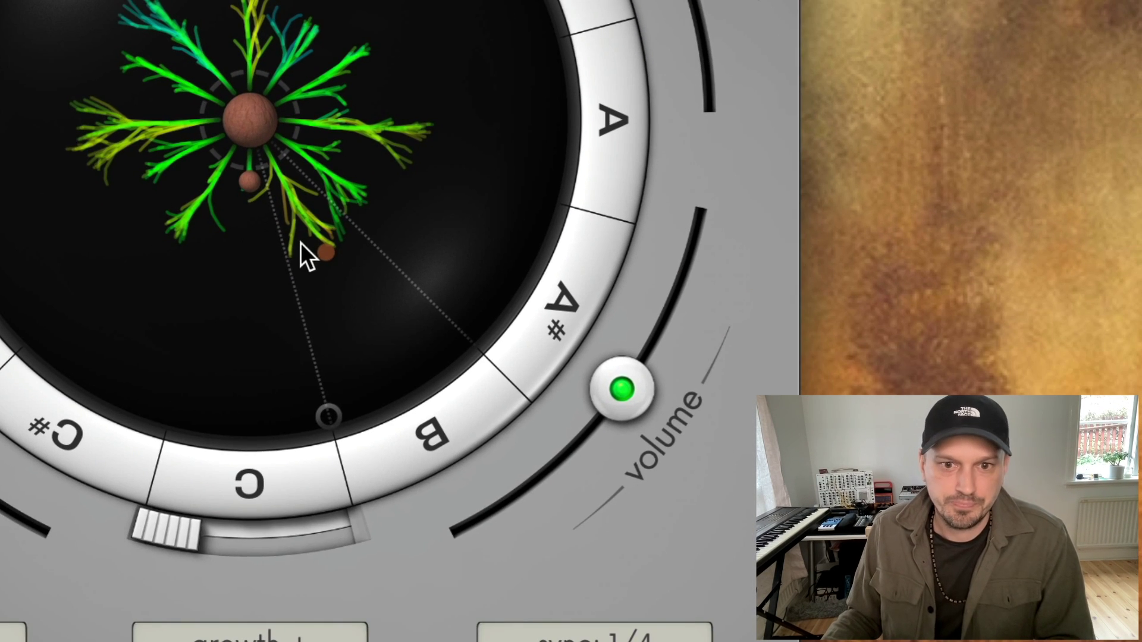
right_click(241, 199)
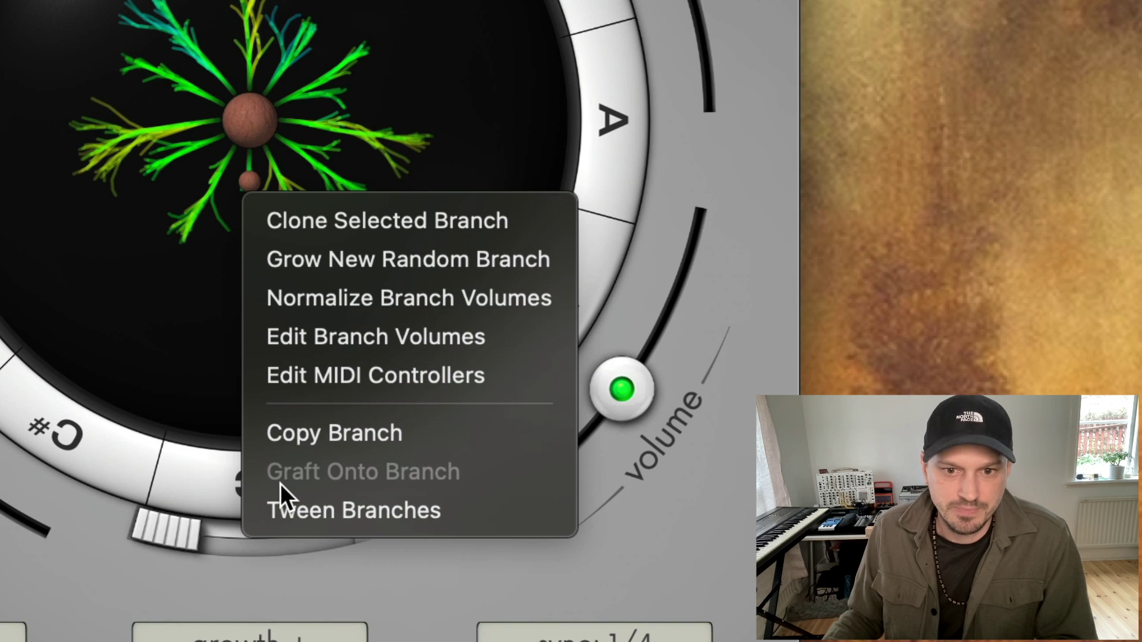
left_click(333, 490)
left_click_drag(179, 540, 240, 542)
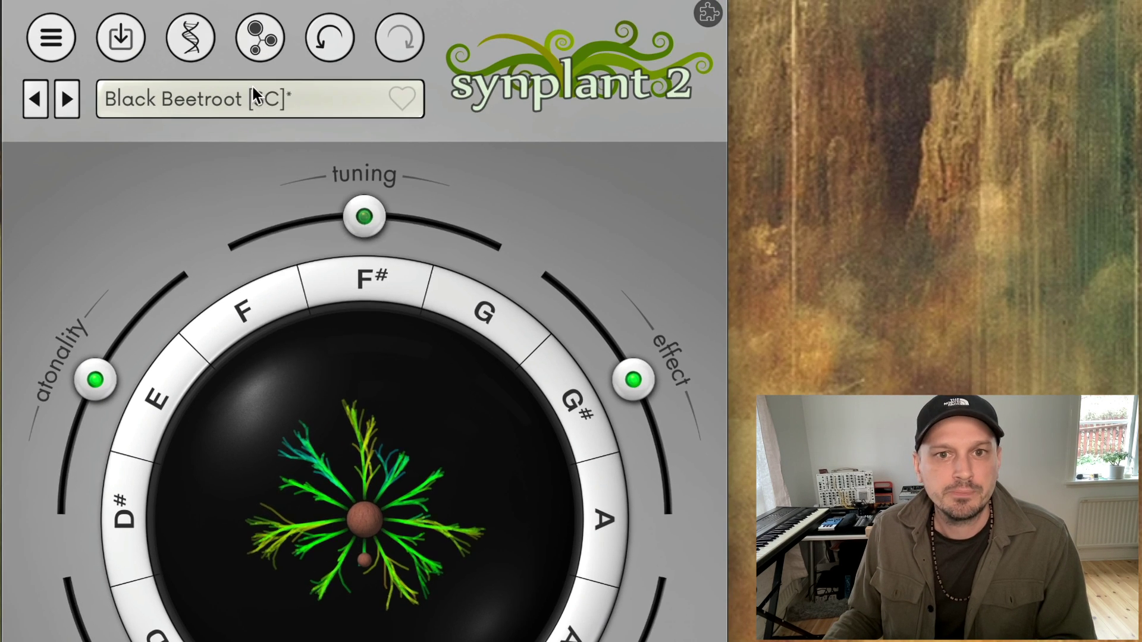
Step: Browse to the user patches and load Al Legator 2 [SC]
left_click(347, 105)
left_click(349, 106)
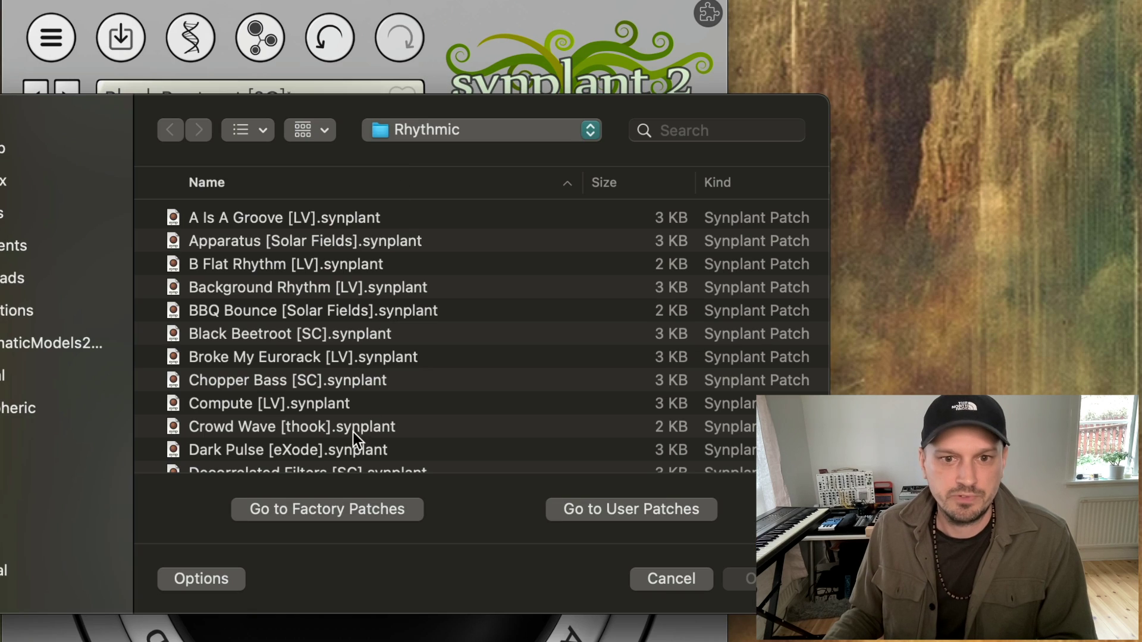
left_click(611, 510)
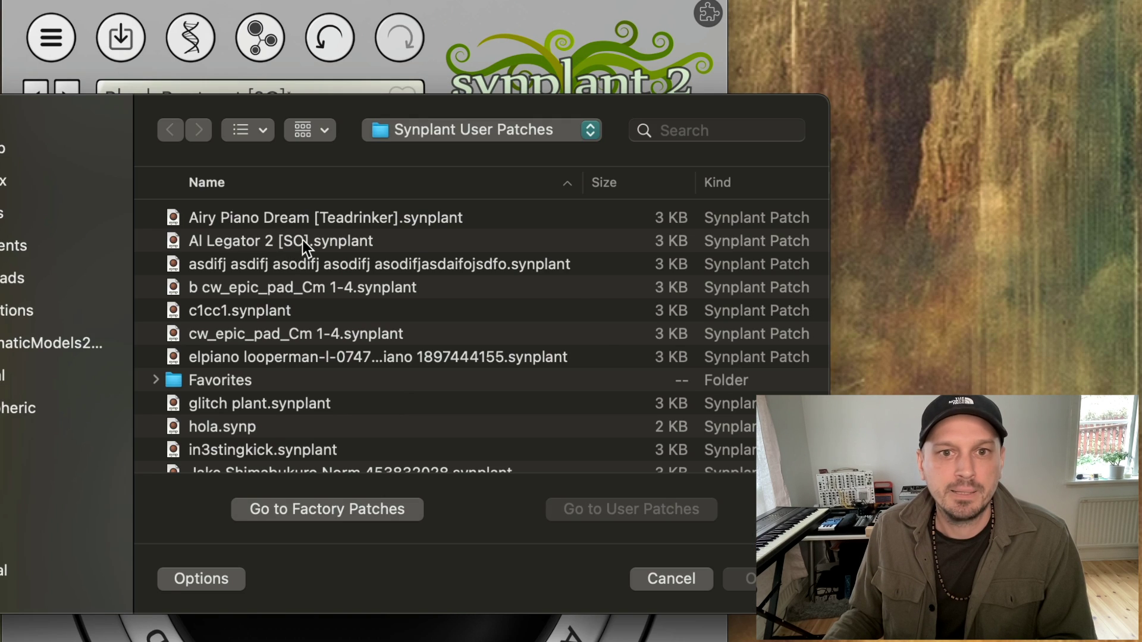
double_click(302, 241)
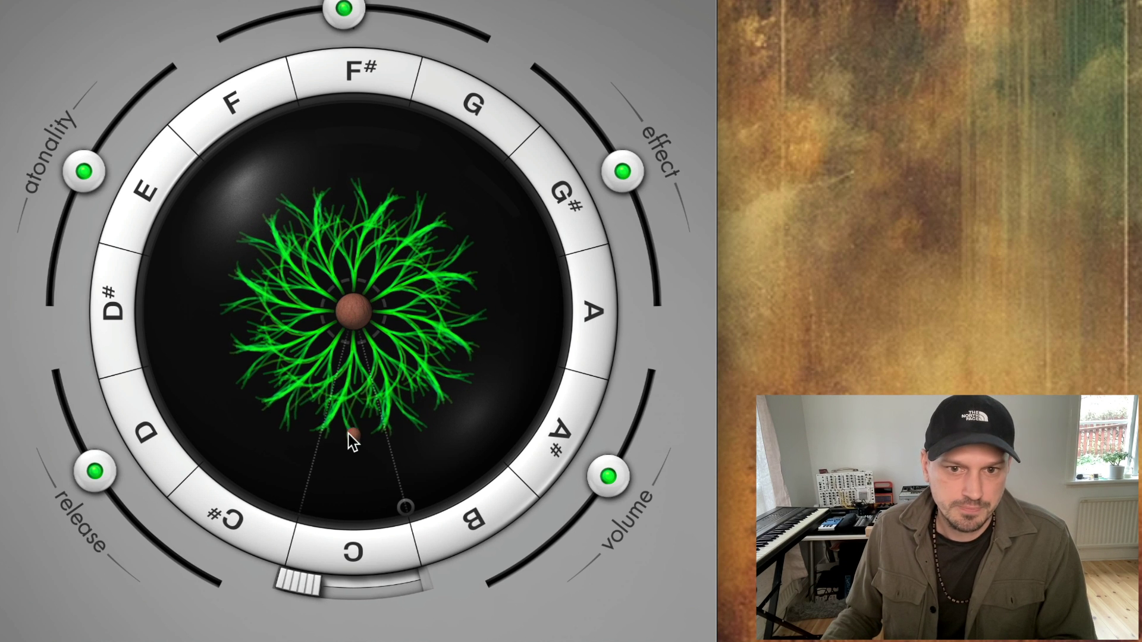
Step: Nudge the C branch tip and switch the ring from note names to the numbered 10–127 layers
mouse_move(348, 434)
left_mouse_down()
mouse_move(346, 361)
mouse_move(346, 428)
left_mouse_up()
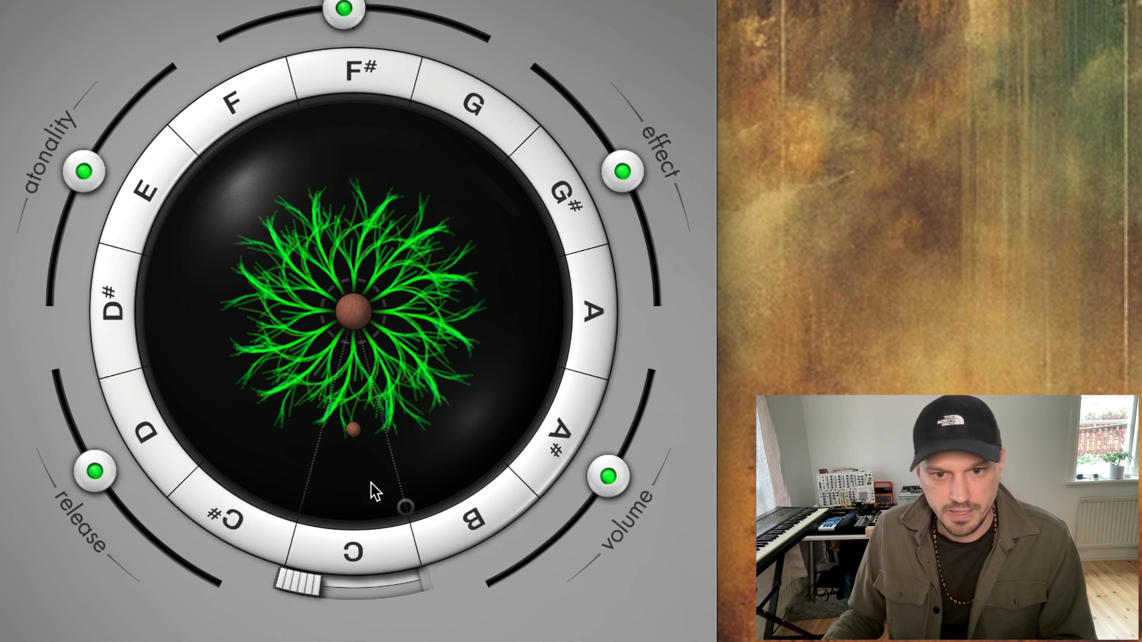
left_click(346, 587)
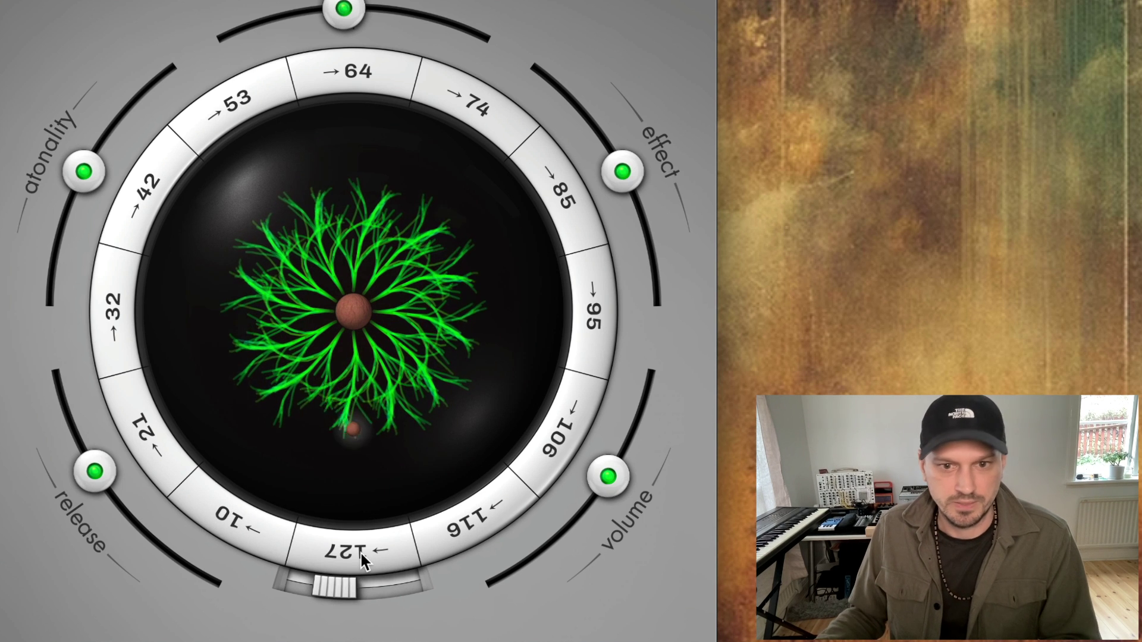
left_click(272, 320)
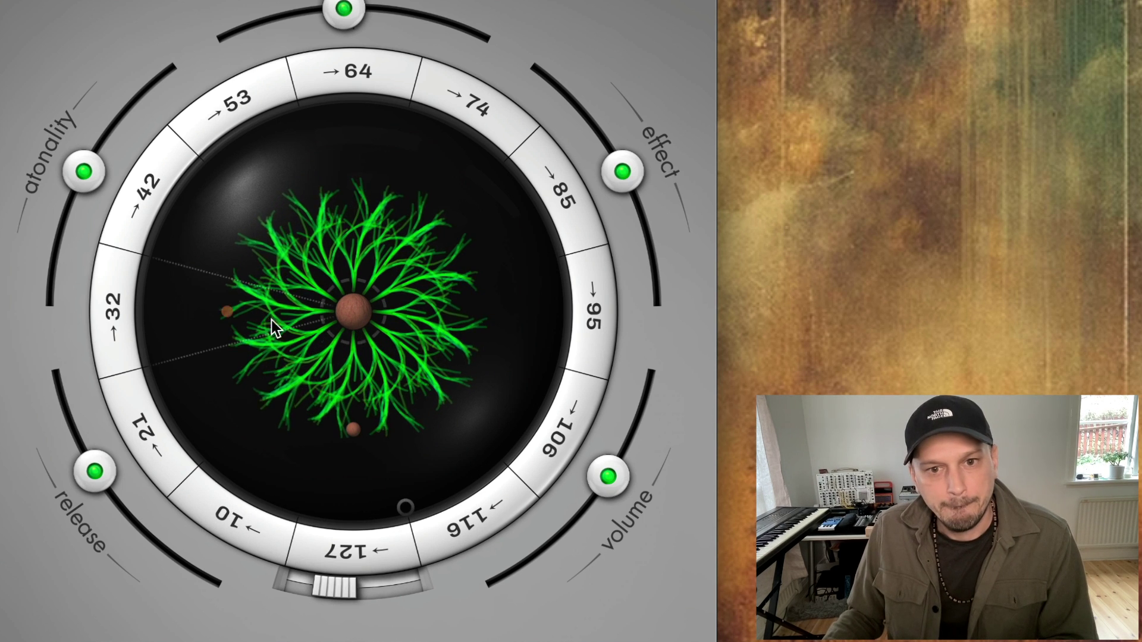
Step: Shorten the →127 branch to just outside the central seed and apply Tween Branches starting from the →10 branch
left_click(351, 368)
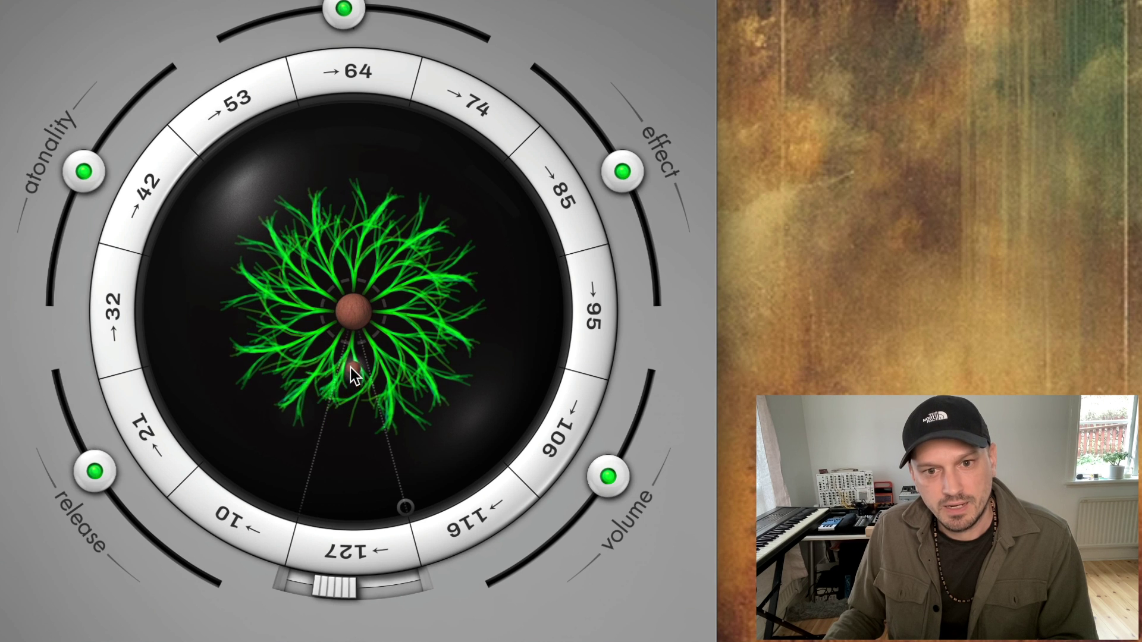
left_click_drag(351, 367, 348, 353)
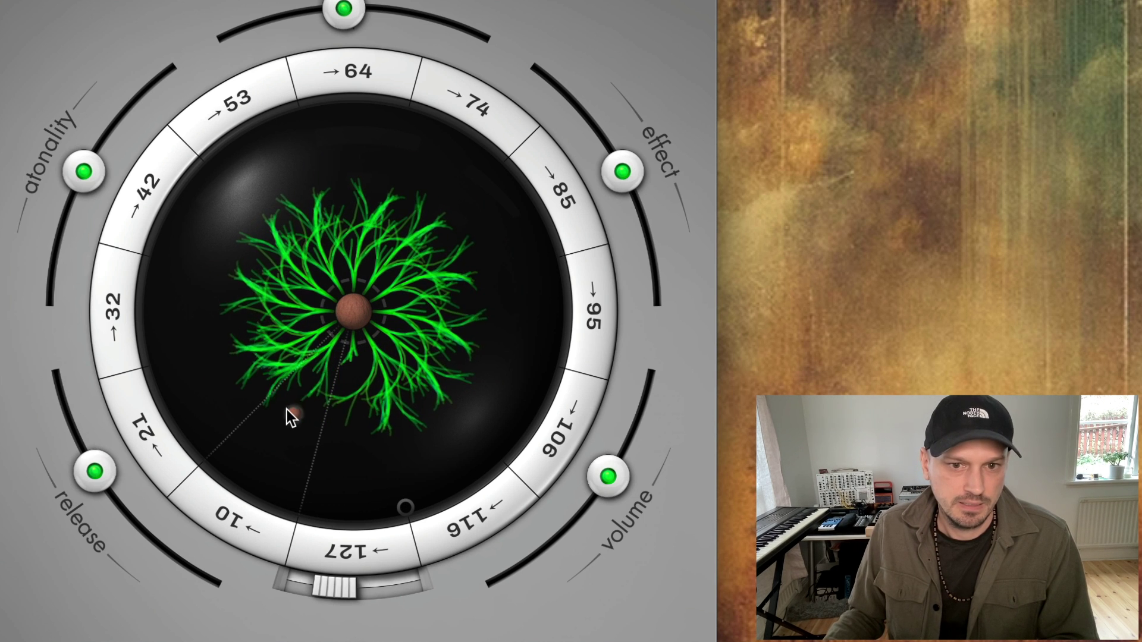
right_click(277, 405)
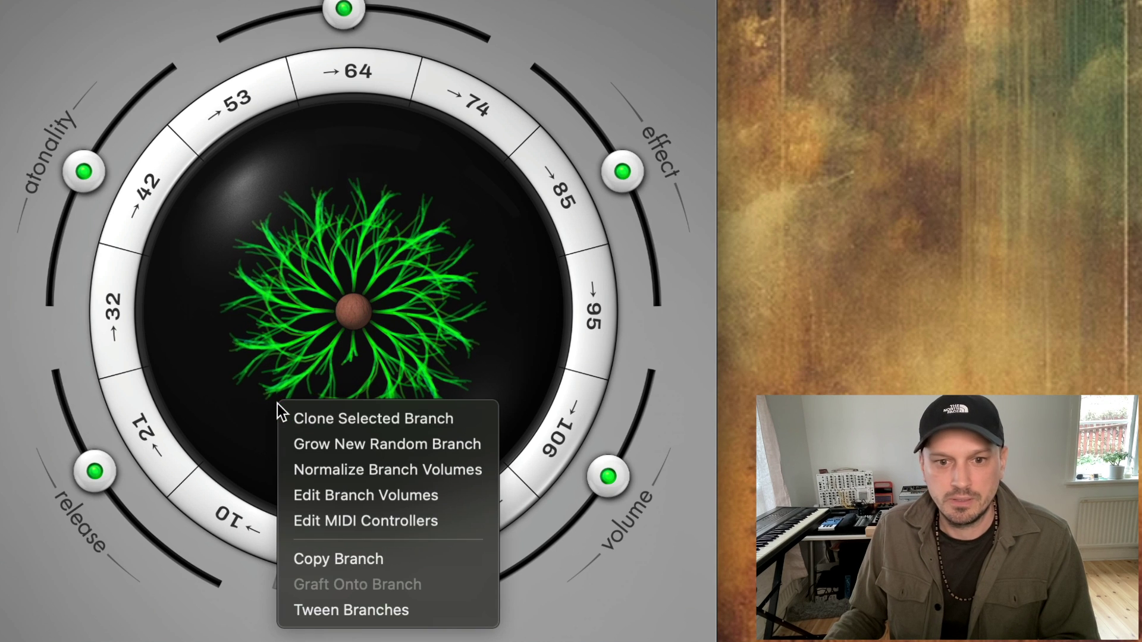
left_click(388, 613)
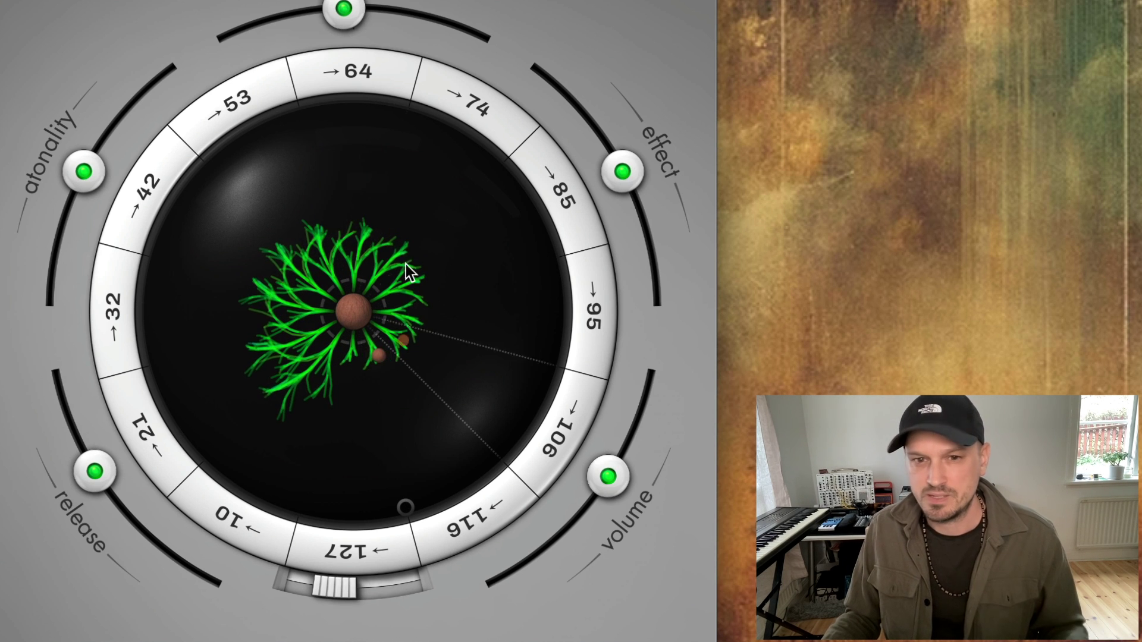
Step: Lengthen the →64 branch well beyond its neighbours and apply Tween Branches to it
left_click_drag(352, 206, 355, 173)
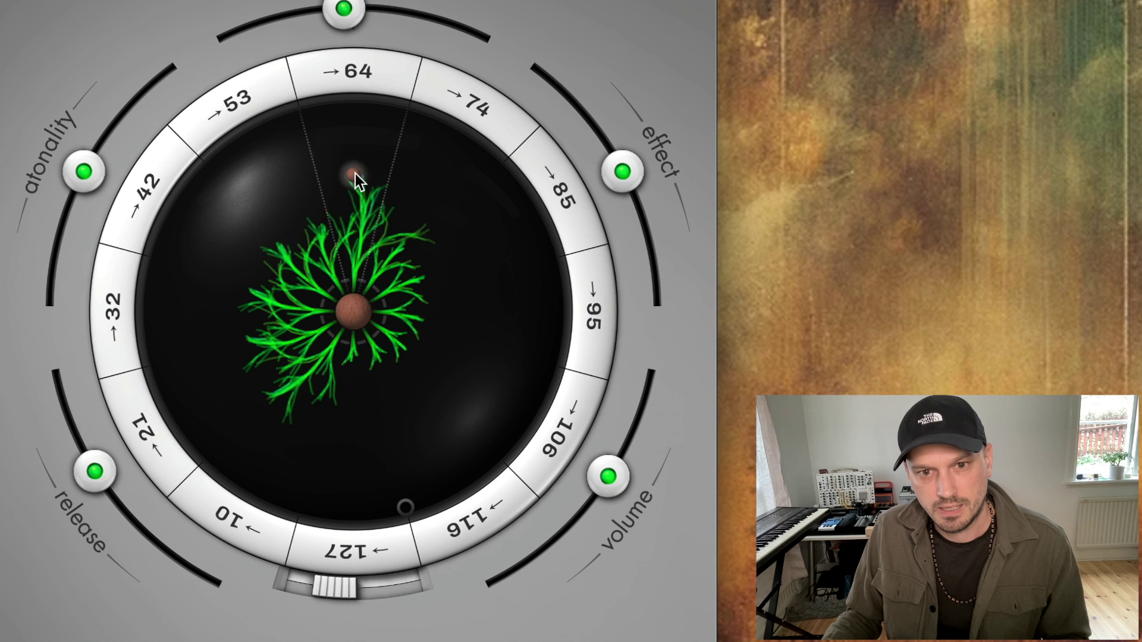
right_click(355, 180)
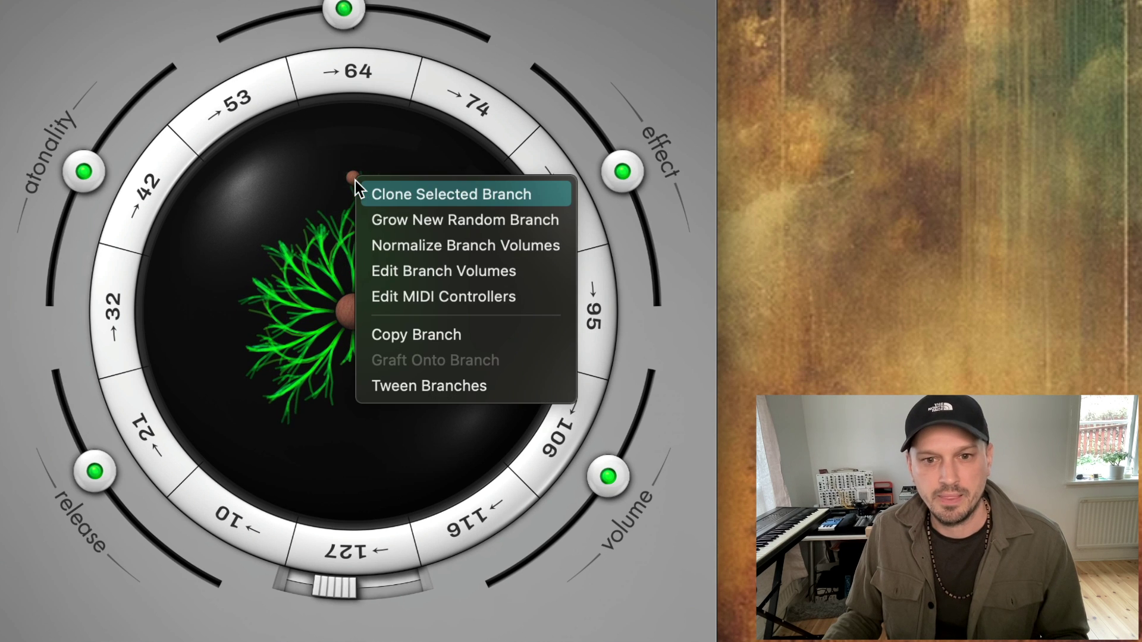
left_click(450, 387)
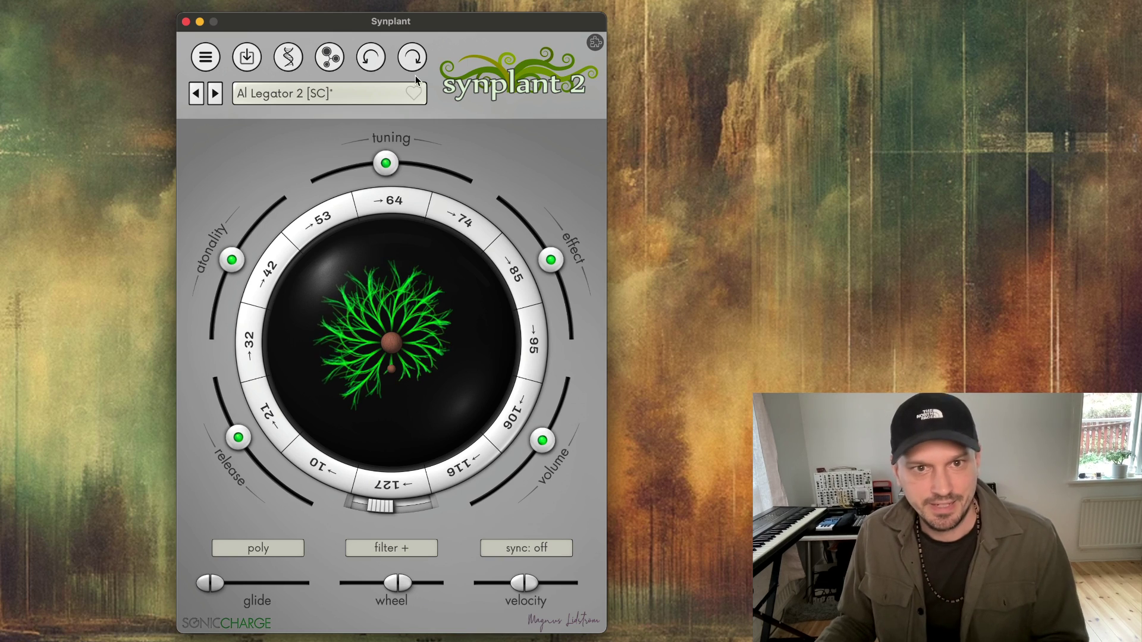
Step: Load the b cw_epic_pad_Cm 1-4 patch and open its DNA editor to check the env_loop hint under Envelope and LFO
left_click(412, 61)
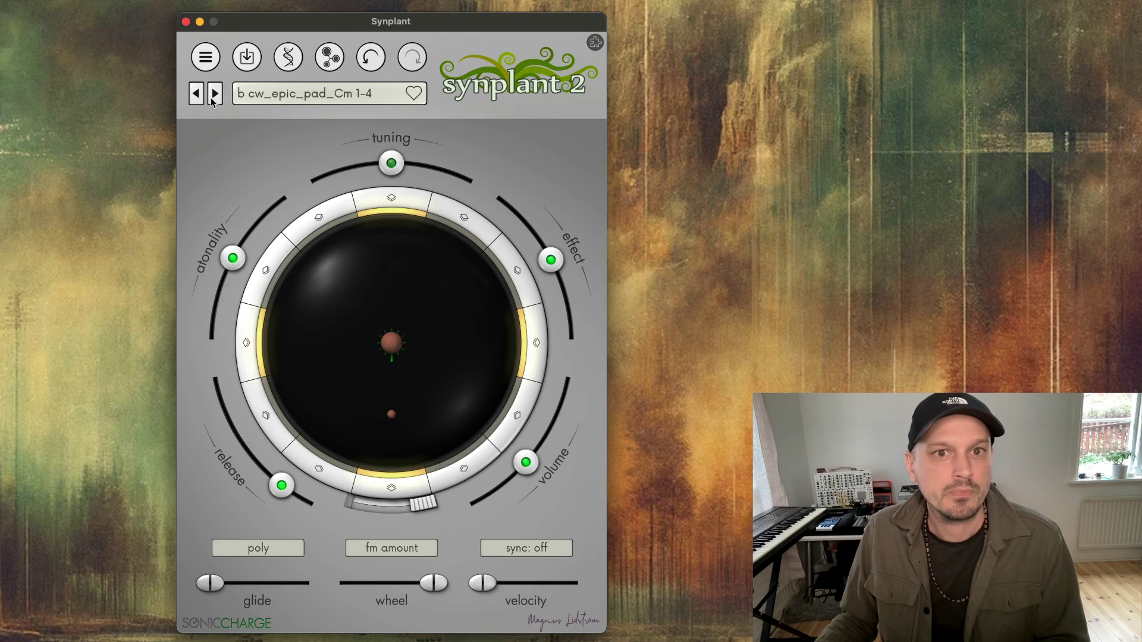
left_click(290, 60)
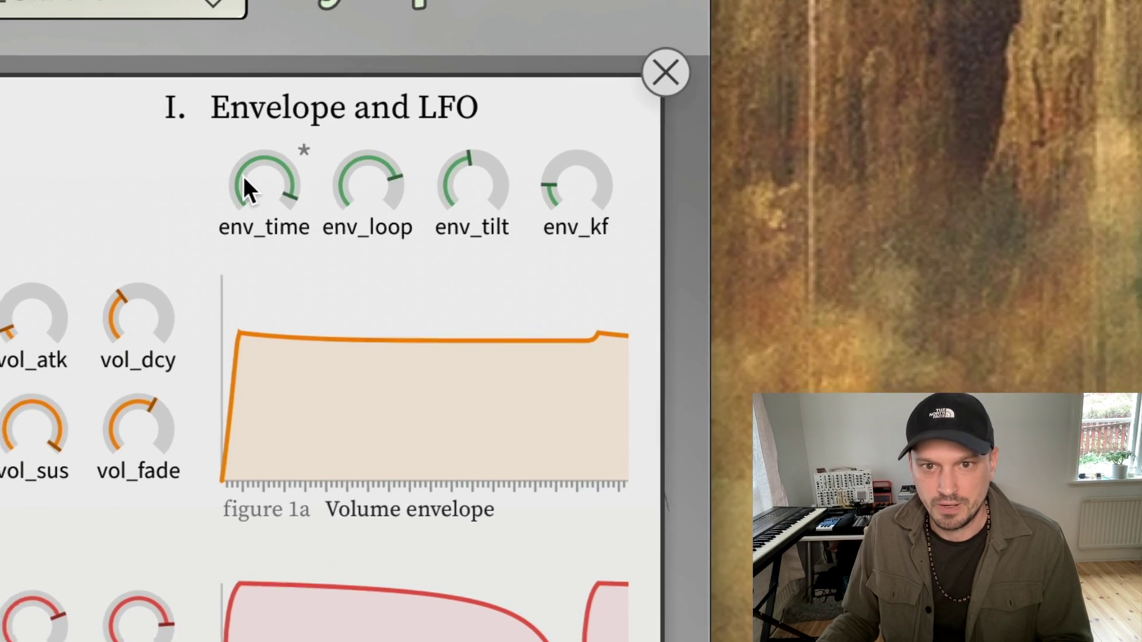
mouse_move(344, 183)
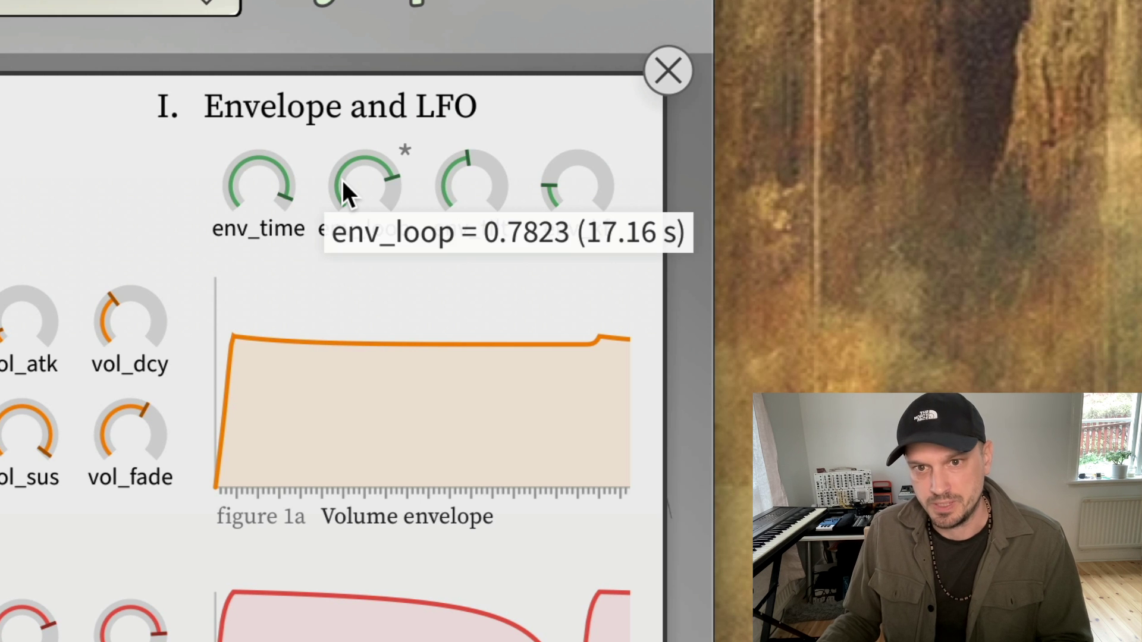
Step: Raise env_kf under Envelope and LFO and check the b_freq hint of Oscillator B
mouse_move(464, 176)
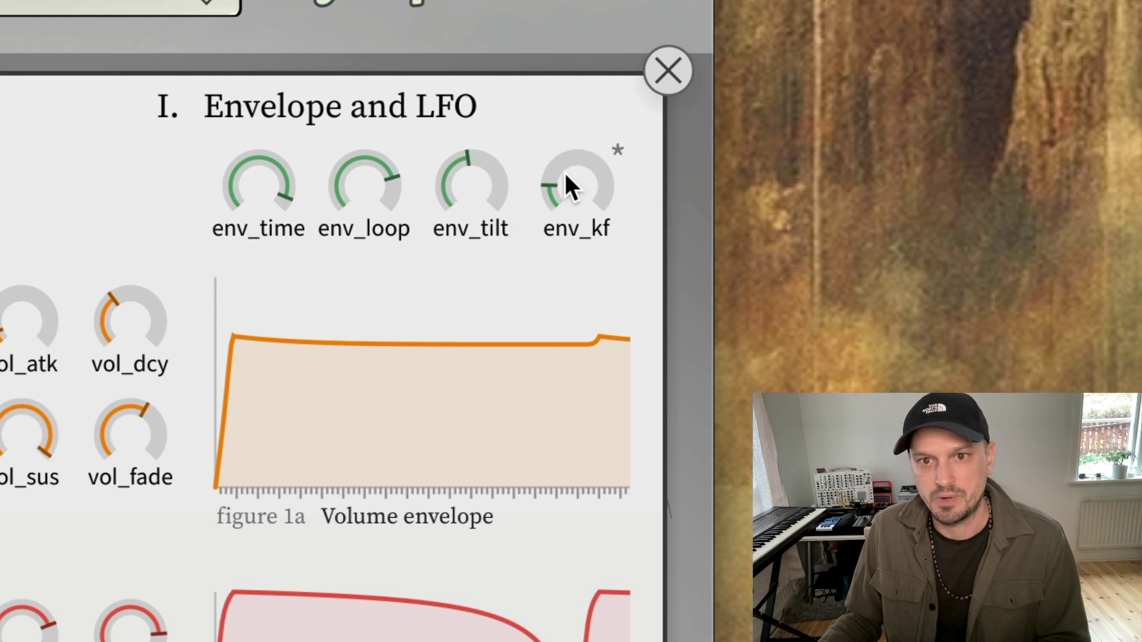
mouse_move(566, 176)
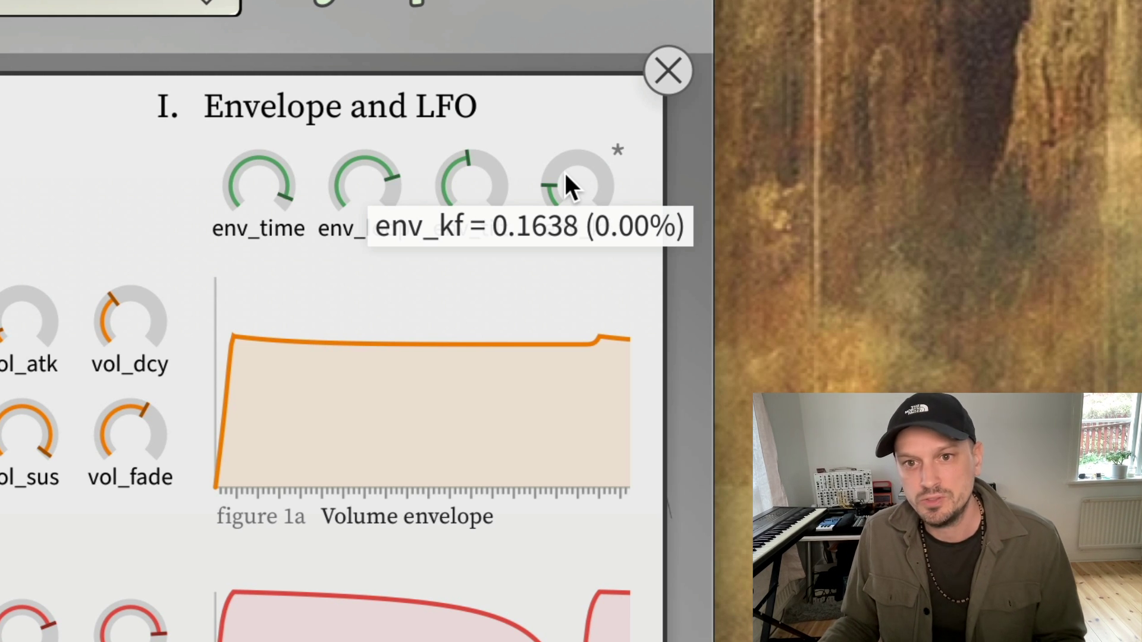
left_click_drag(564, 173, 586, 122)
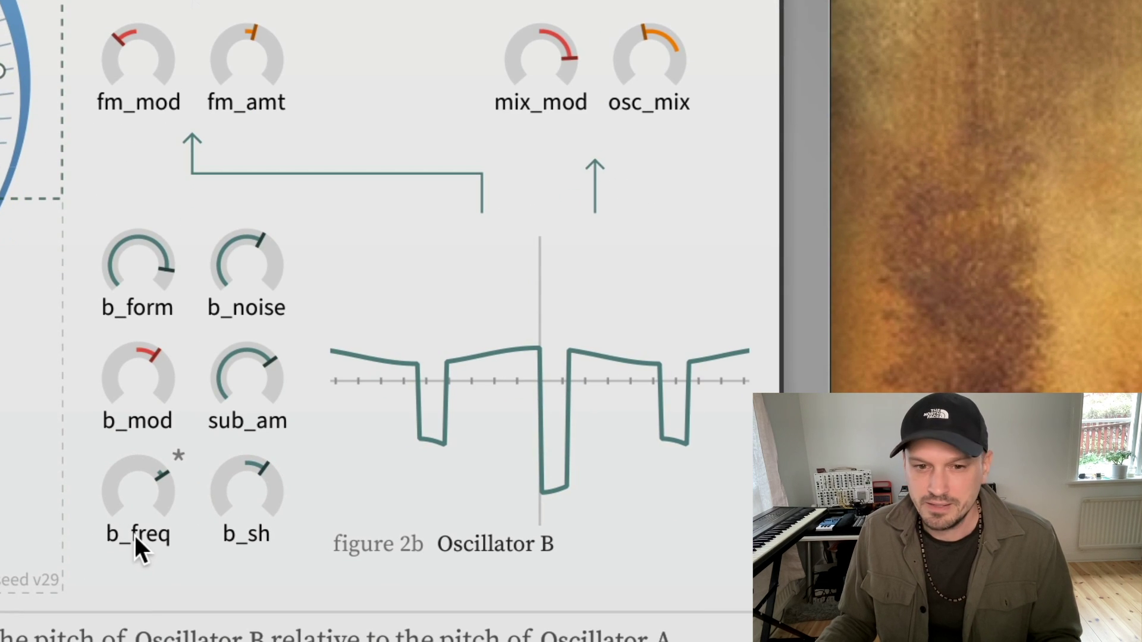
mouse_move(137, 513)
left_click_drag(137, 512, 129, 483)
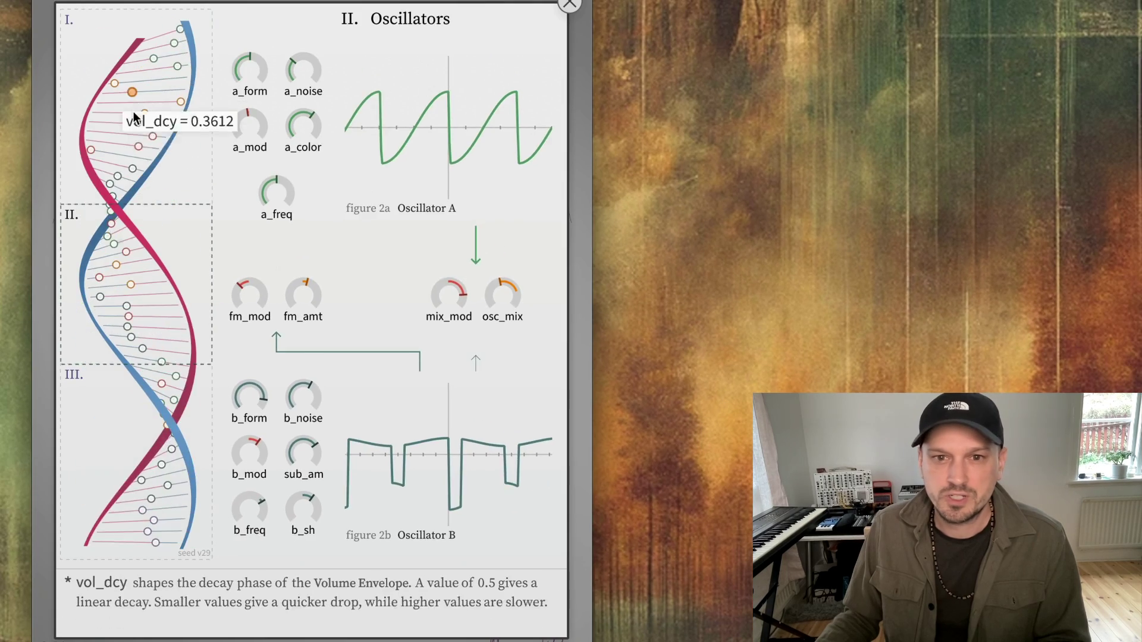
Step: Under Envelope and LFO, lower vol_sus to its minimum, shorten env_loop, and set env_time to 0.9820 (infinite)
left_click(134, 115)
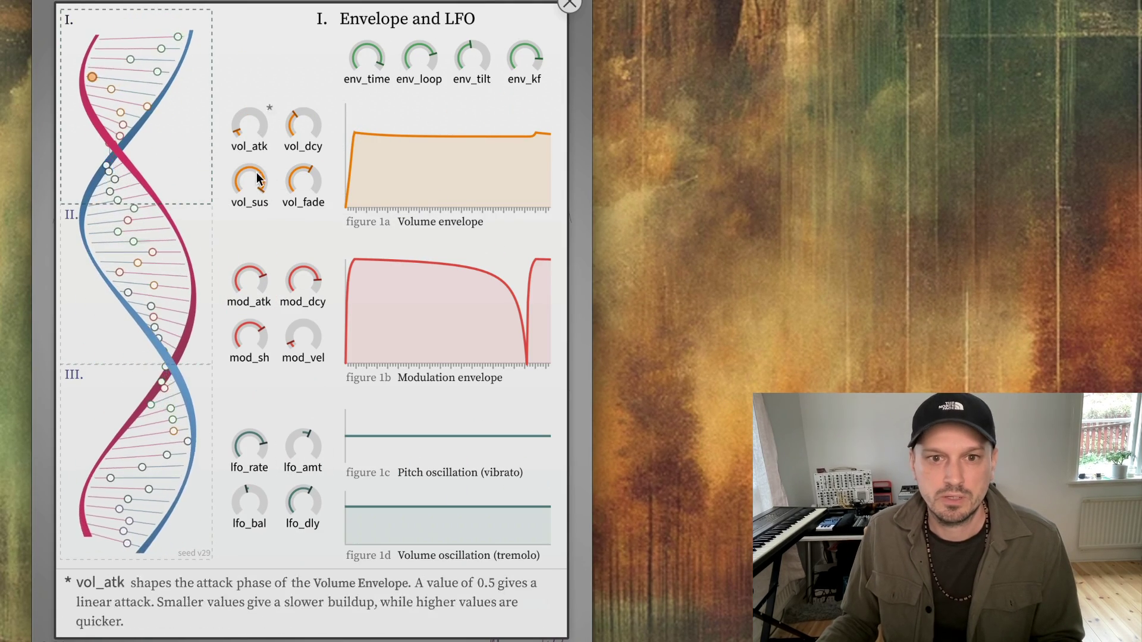
left_click_drag(258, 177, 258, 238)
left_click_drag(367, 58, 362, 155)
left_click_drag(420, 55, 398, 149)
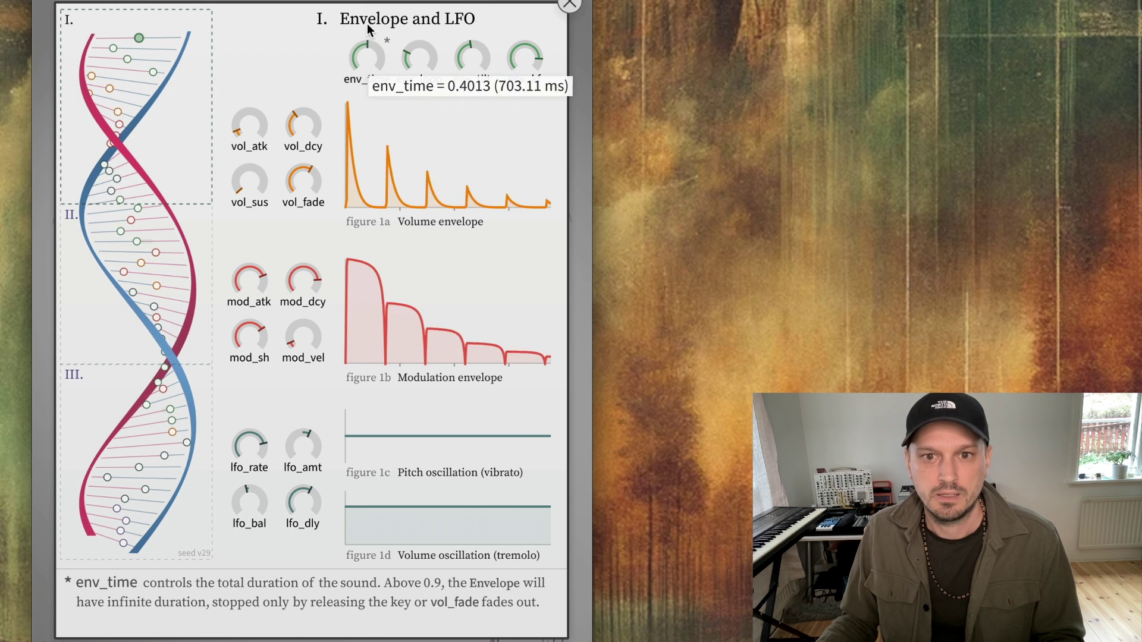
left_click_drag(367, 24, 368, 1)
Step: Lower rvb_mix under Filter and effects and set the tempo sync to 1/4
left_click(158, 473)
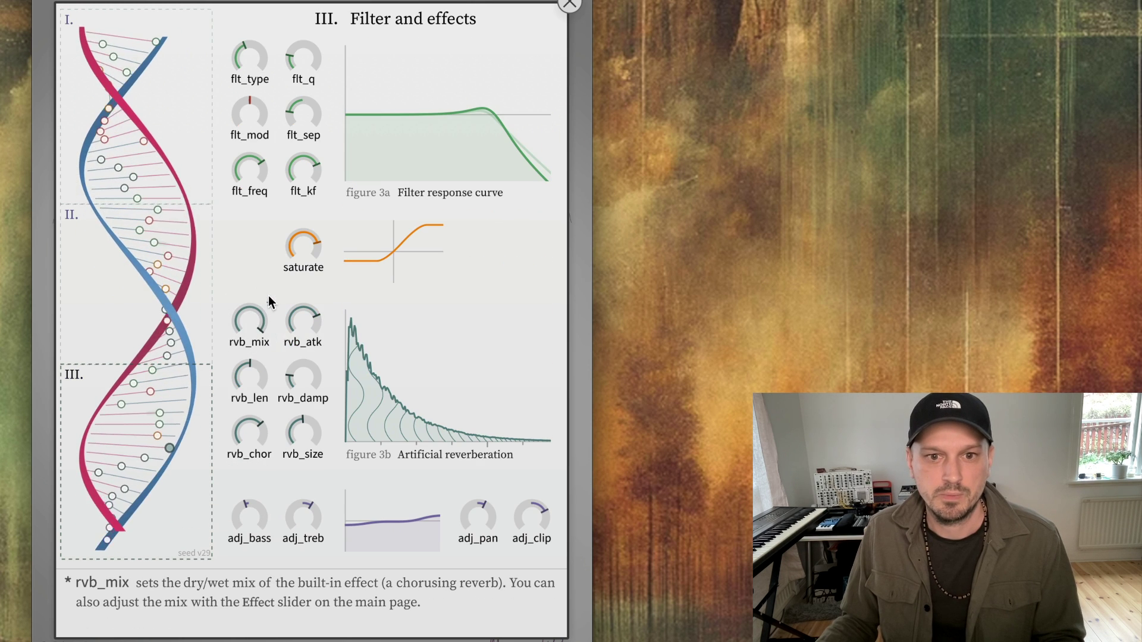
left_click_drag(262, 314, 223, 460)
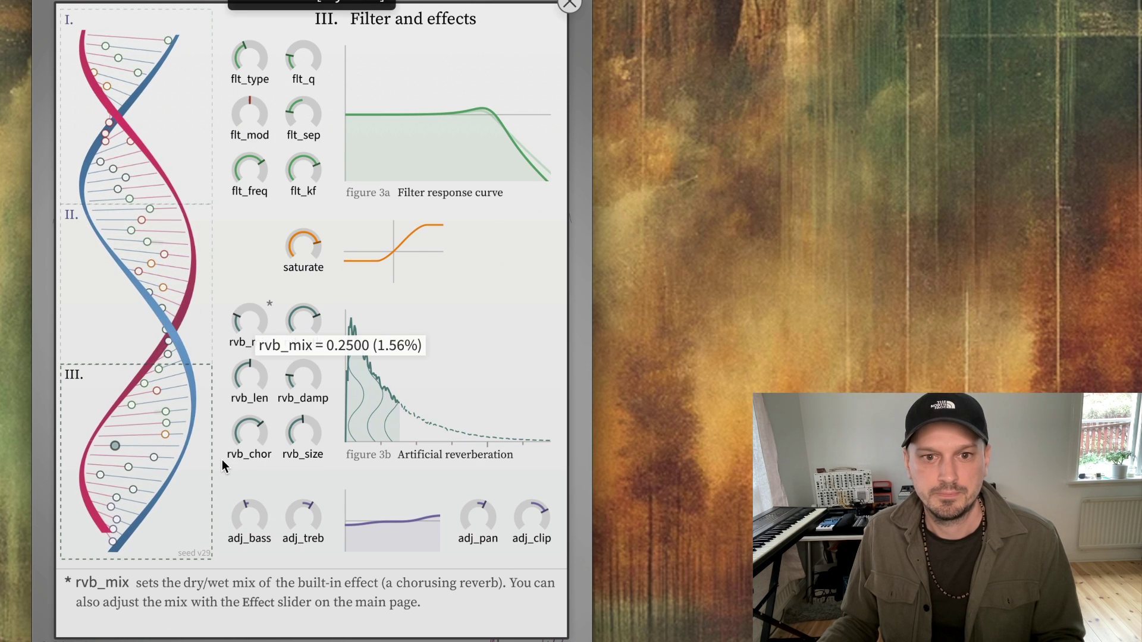
left_click(568, 5)
left_click(492, 554)
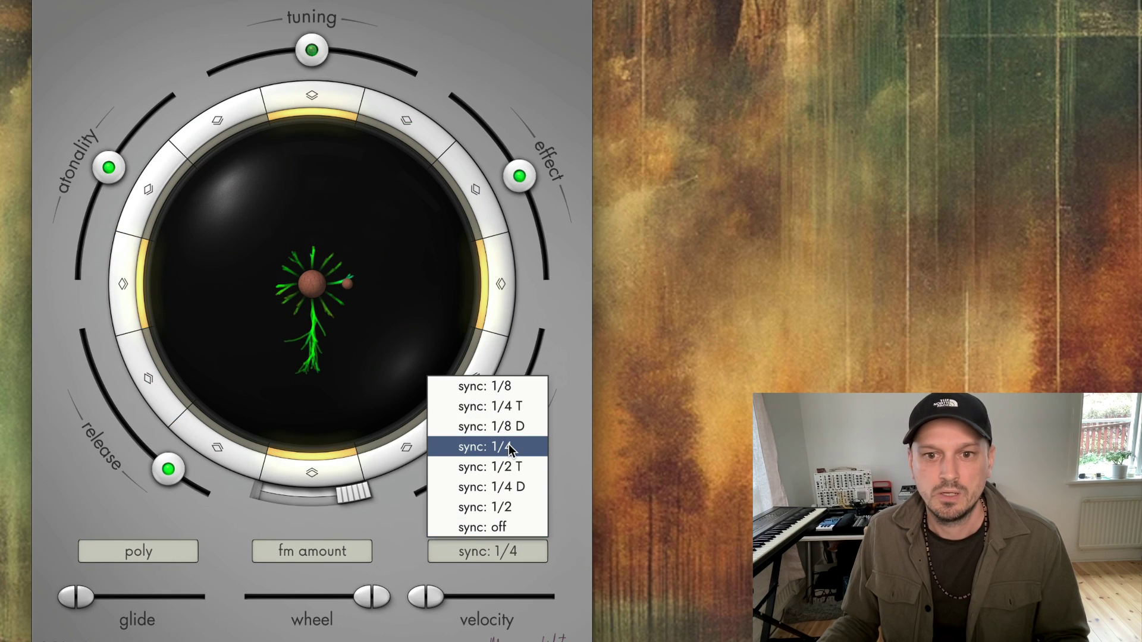
left_click(509, 445)
Step: Reopen the DNA editor's Envelope and LFO section and lengthen env_loop with tempo sync active
left_click(258, 3)
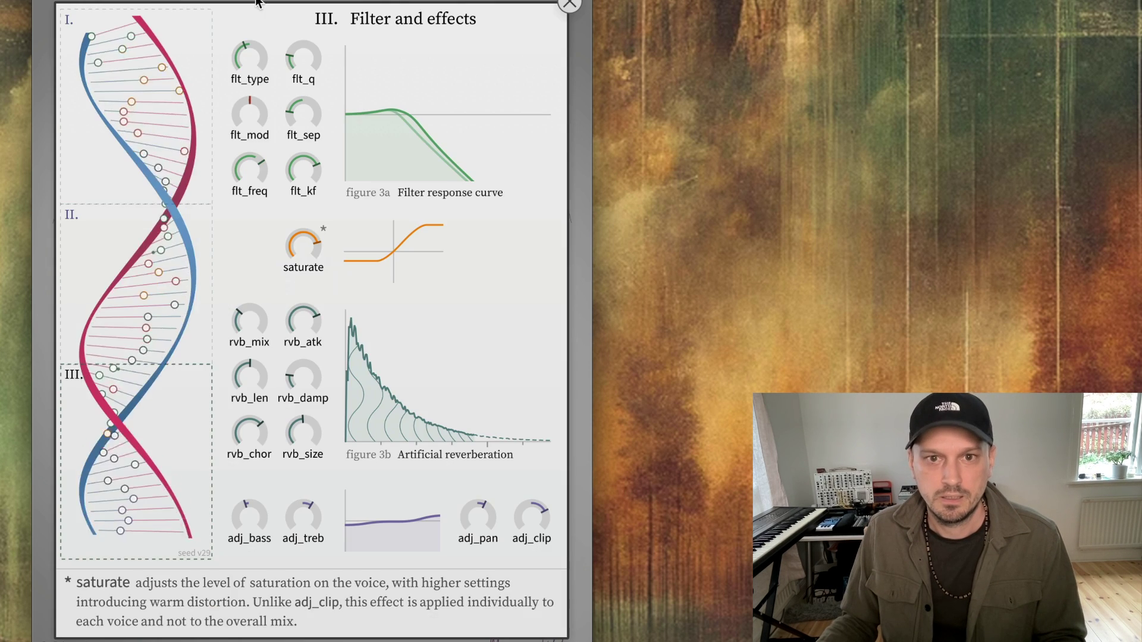
left_click(137, 100)
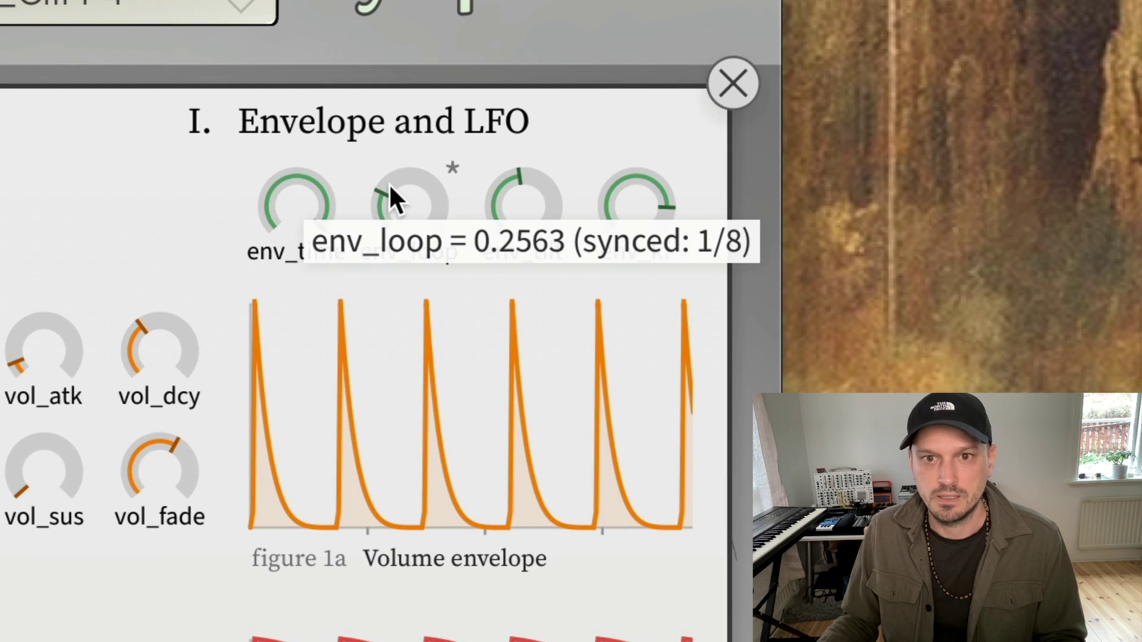
left_click_drag(410, 47, 410, 51)
left_click_drag(389, 192, 398, 148)
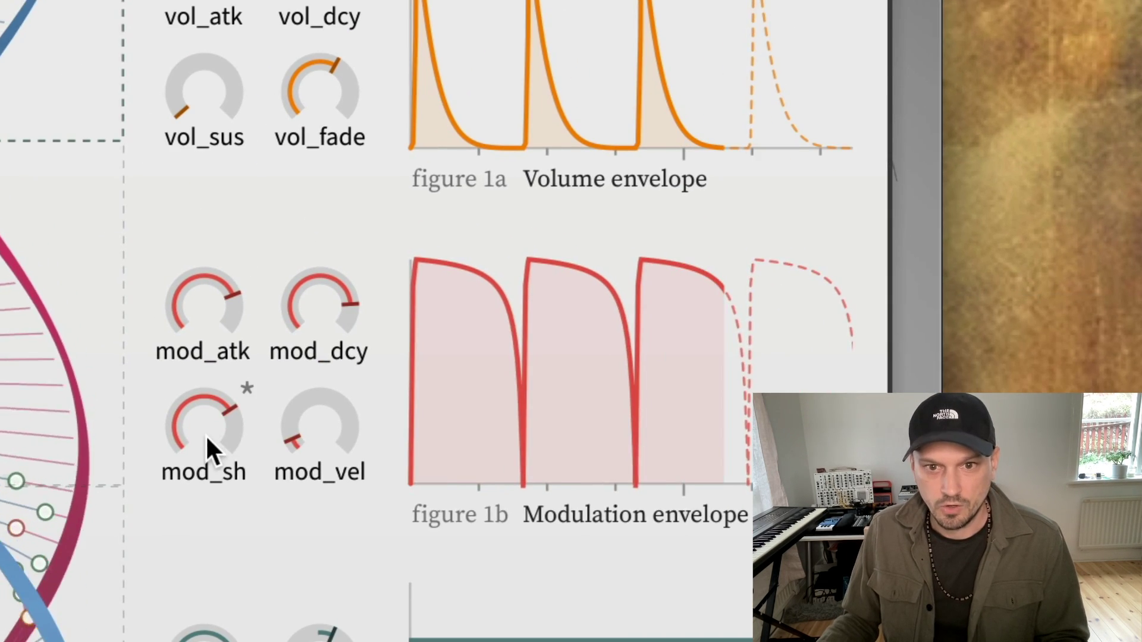
left_click_drag(214, 449, 215, 333)
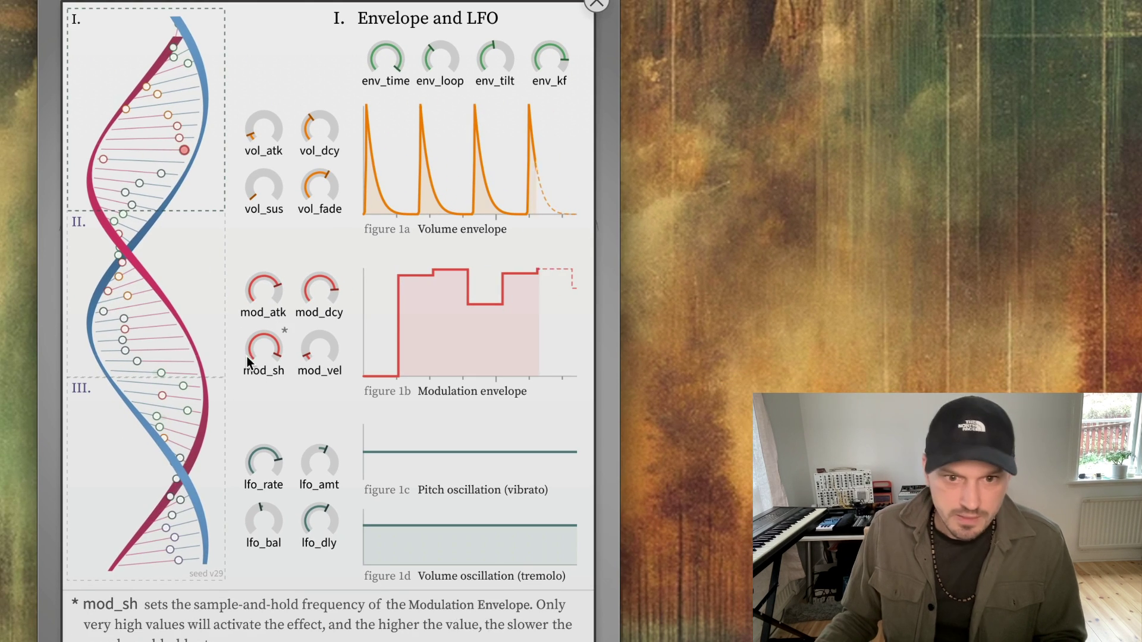
mouse_move(257, 476)
left_mouse_down()
mouse_move(255, 526)
mouse_move(264, 466)
left_mouse_up()
left_click(188, 351)
left_click_drag(319, 522, 305, 487)
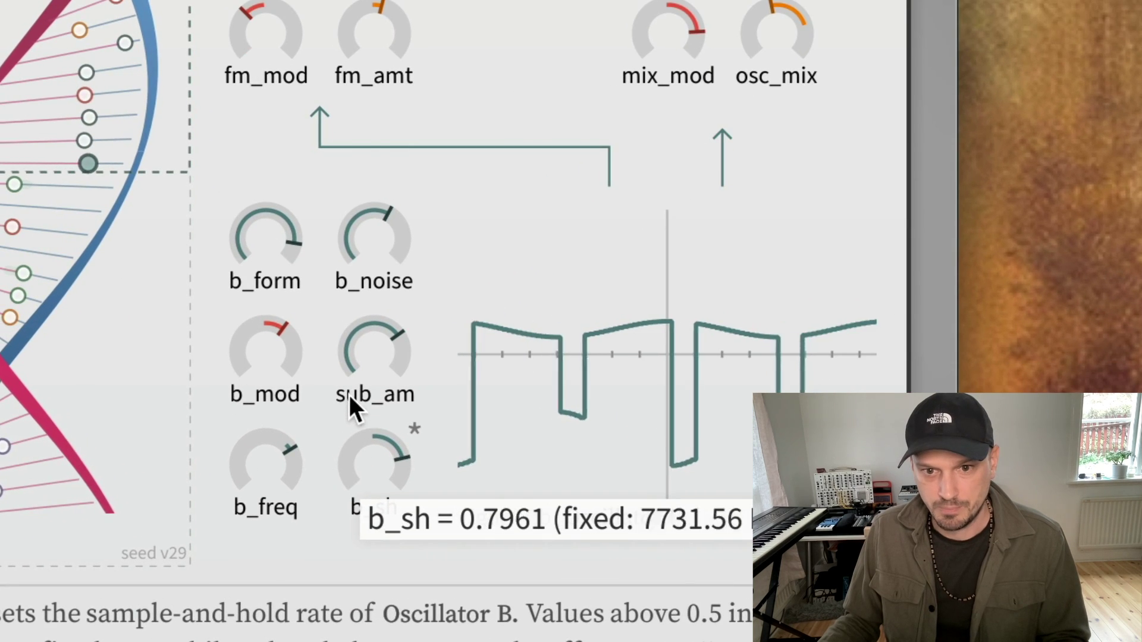
left_click_drag(348, 395, 347, 326)
mouse_move(247, 323)
left_click(169, 348)
Step: View the Copy, Graft Onto and Tween commands available for the long lower branch, then dismiss them
mouse_move(374, 199)
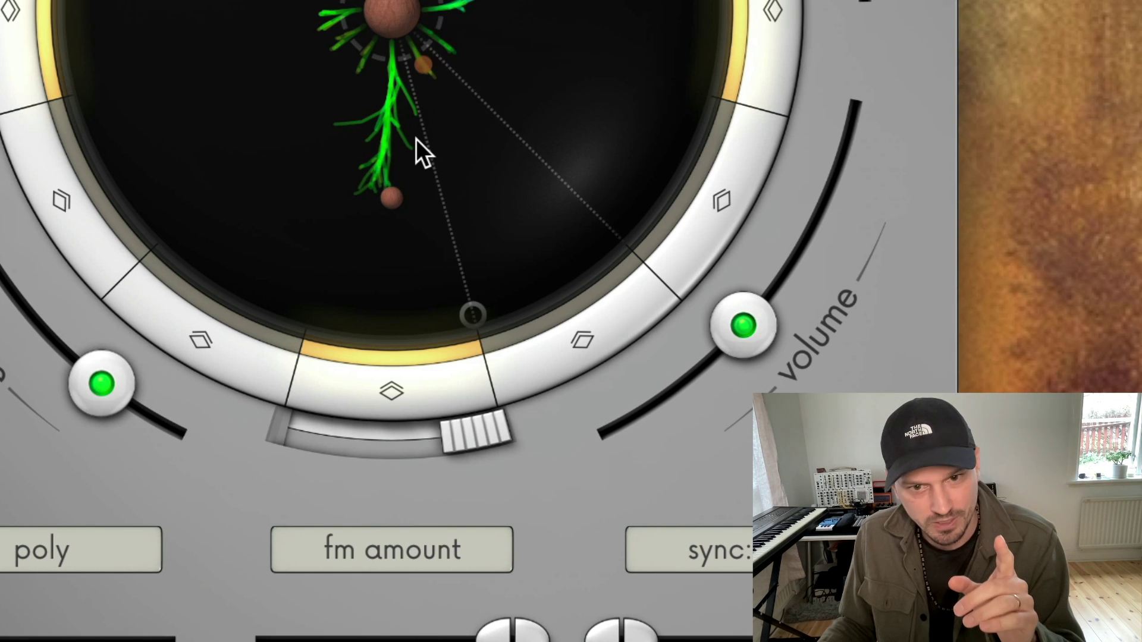
right_click(397, 176)
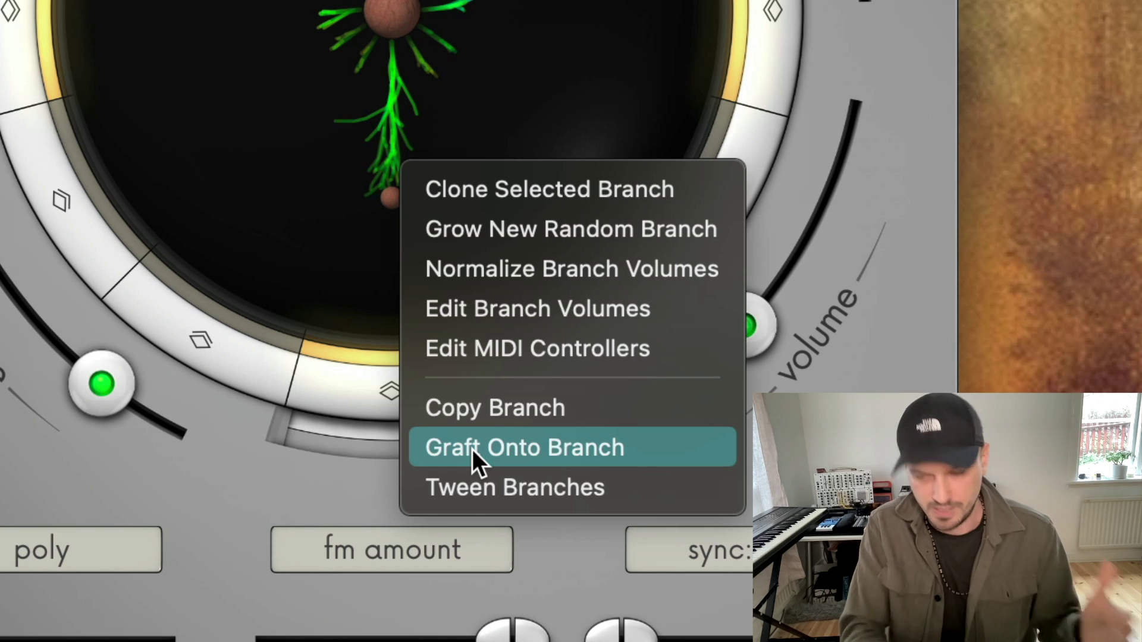
left_click(465, 141)
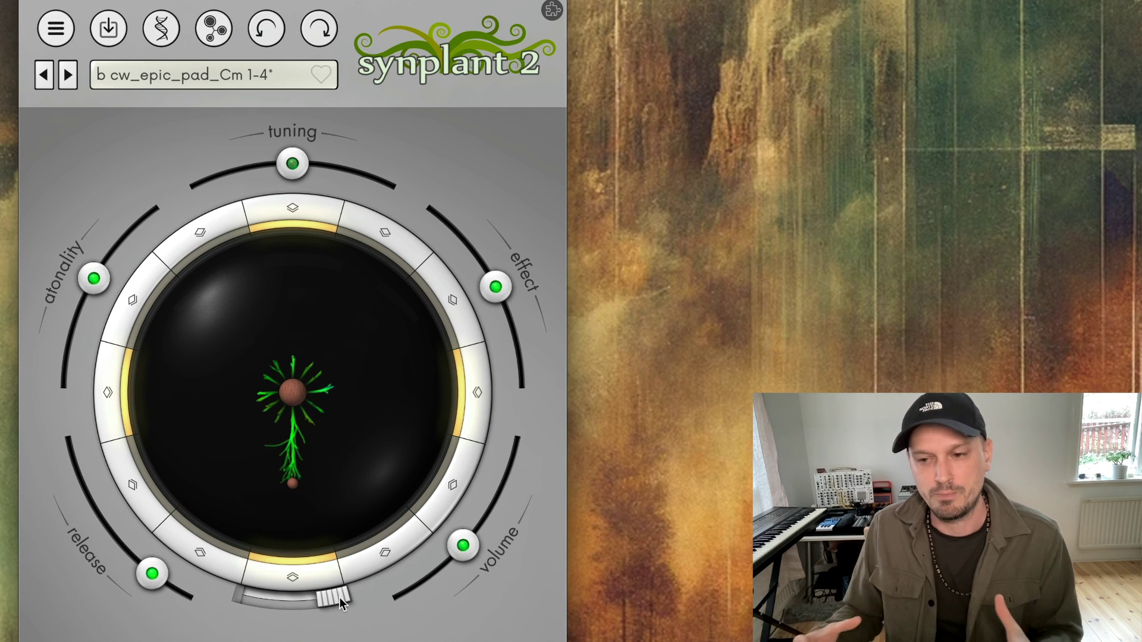
Step: Switch the ring to note names and load the opl bd patch
left_click_drag(349, 601, 231, 590)
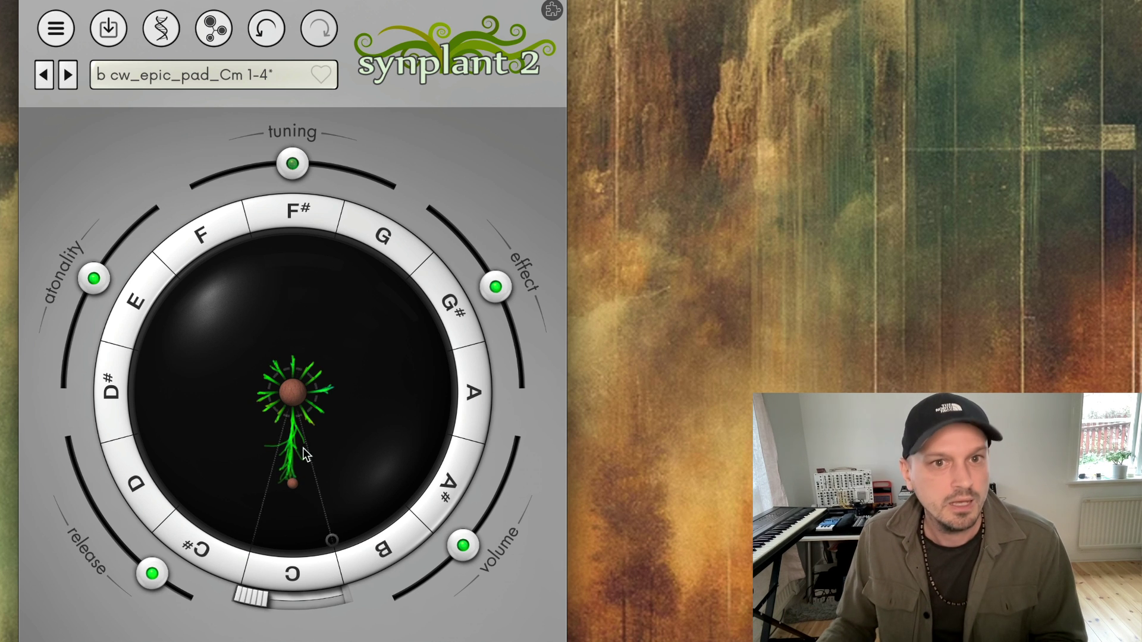
left_click(194, 80)
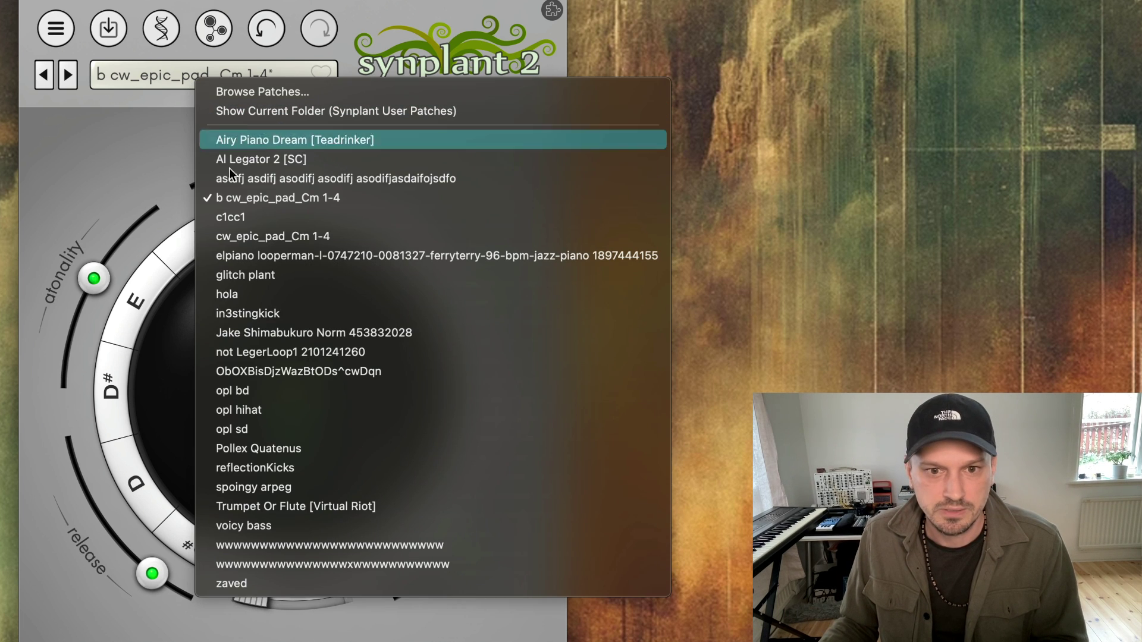
left_click(245, 391)
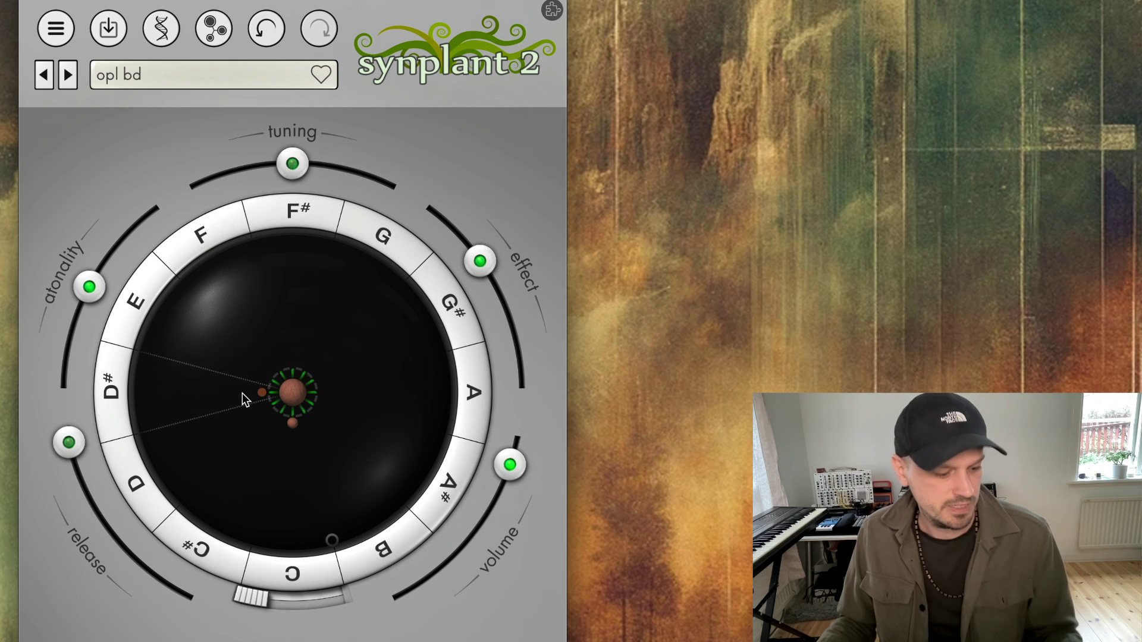
Step: Step through the opl hihat and opl sd patches and return to opl bd
left_click(70, 74)
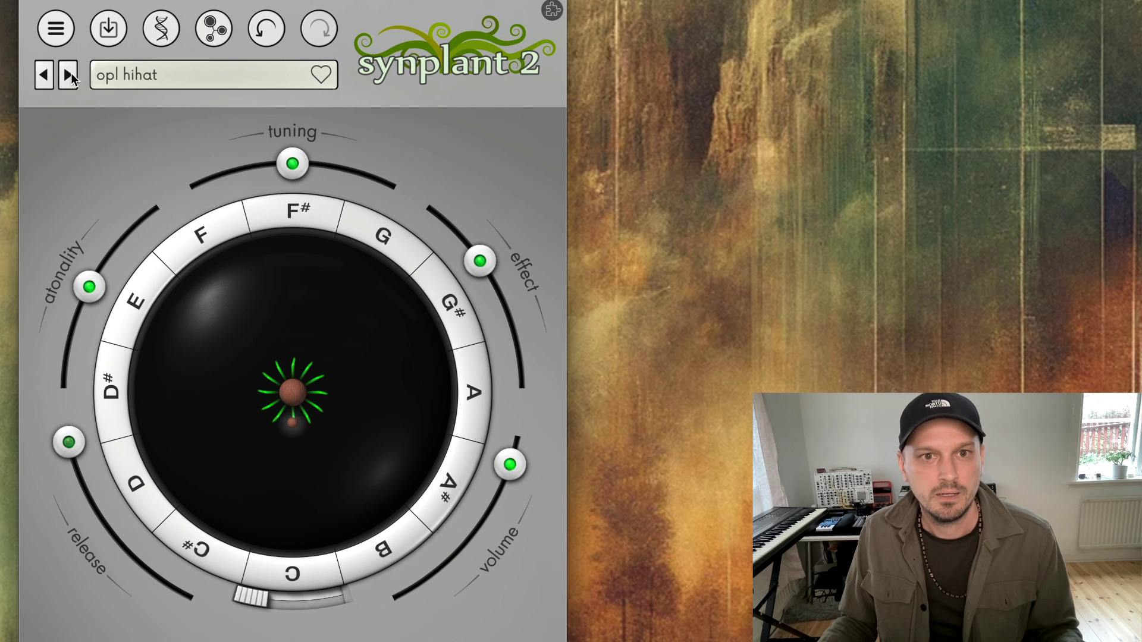
left_click(70, 75)
left_click(44, 77)
left_click(44, 76)
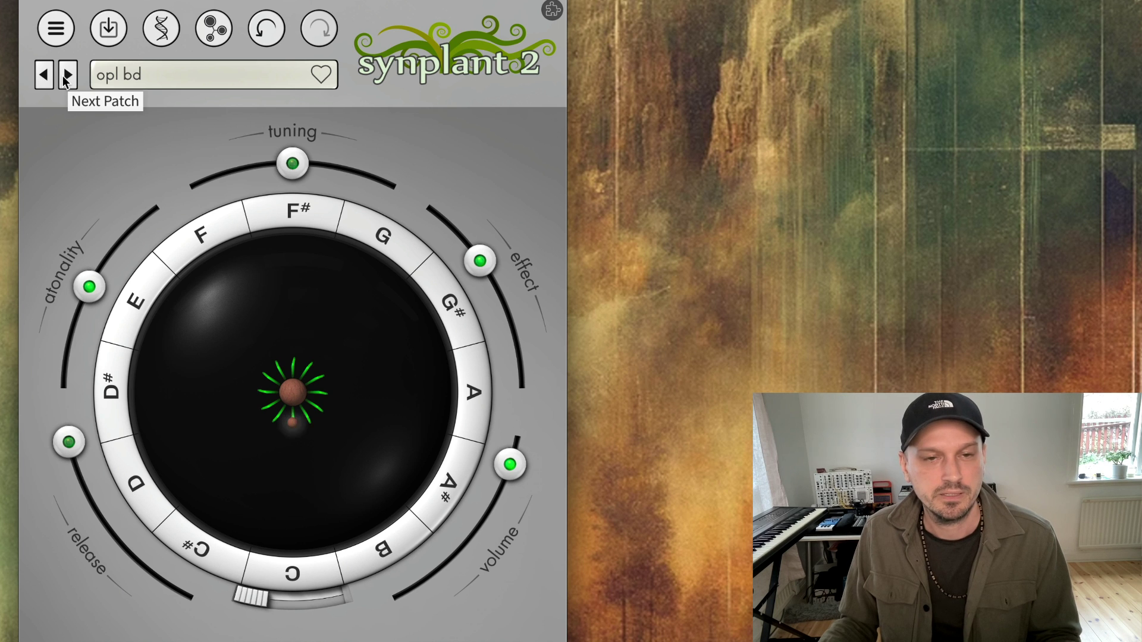
Step: Load the opl sd patch and copy its C branch
left_click(67, 75)
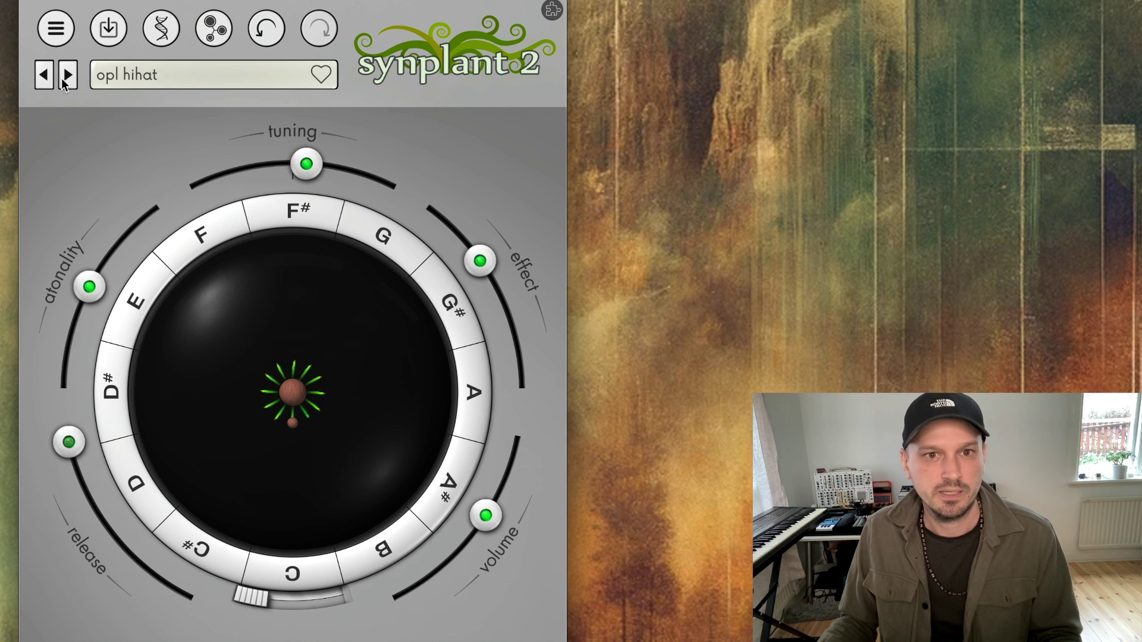
left_click(68, 75)
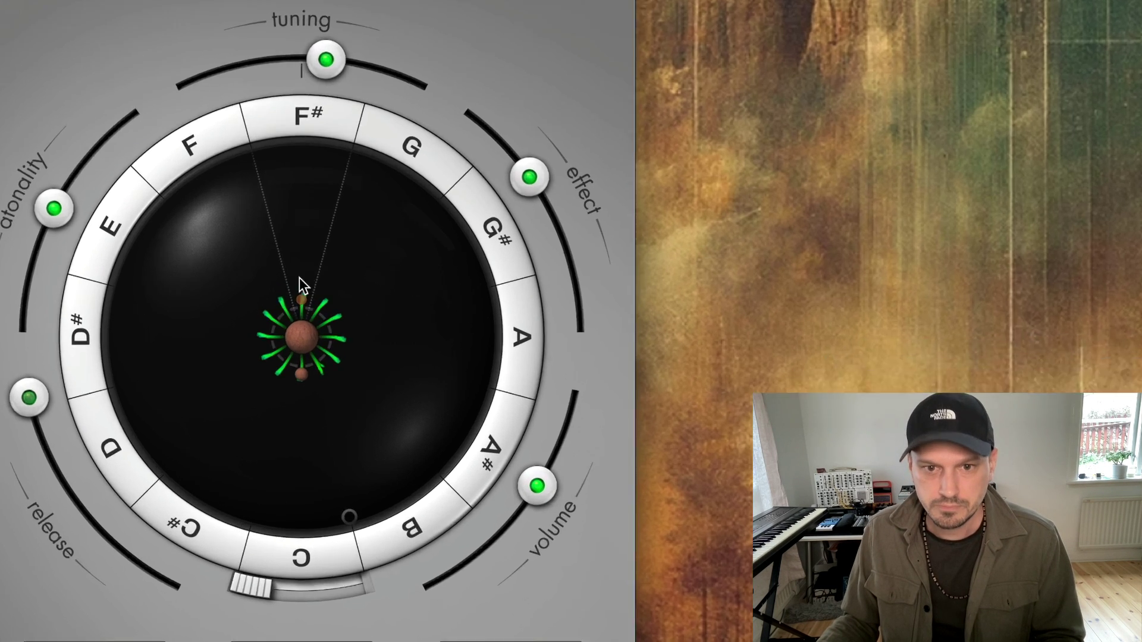
right_click(292, 428)
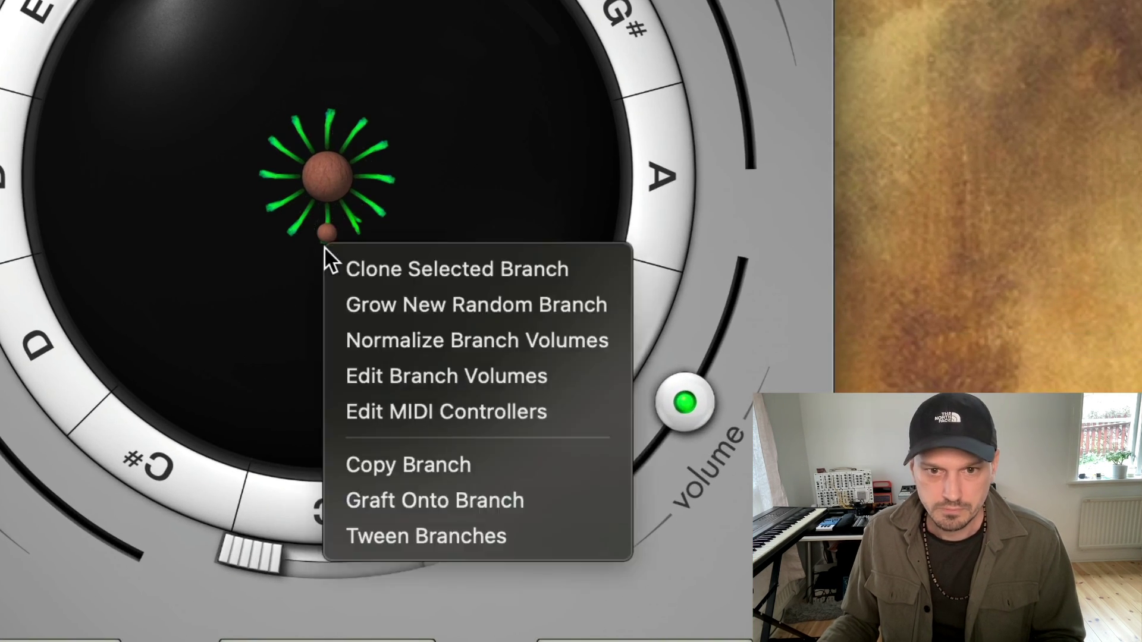
left_click(445, 464)
Step: Return to the opl bd patch, lengthen its F# branch well outward, and graft the copied snare branch onto it
left_click(48, 41)
left_click(49, 41)
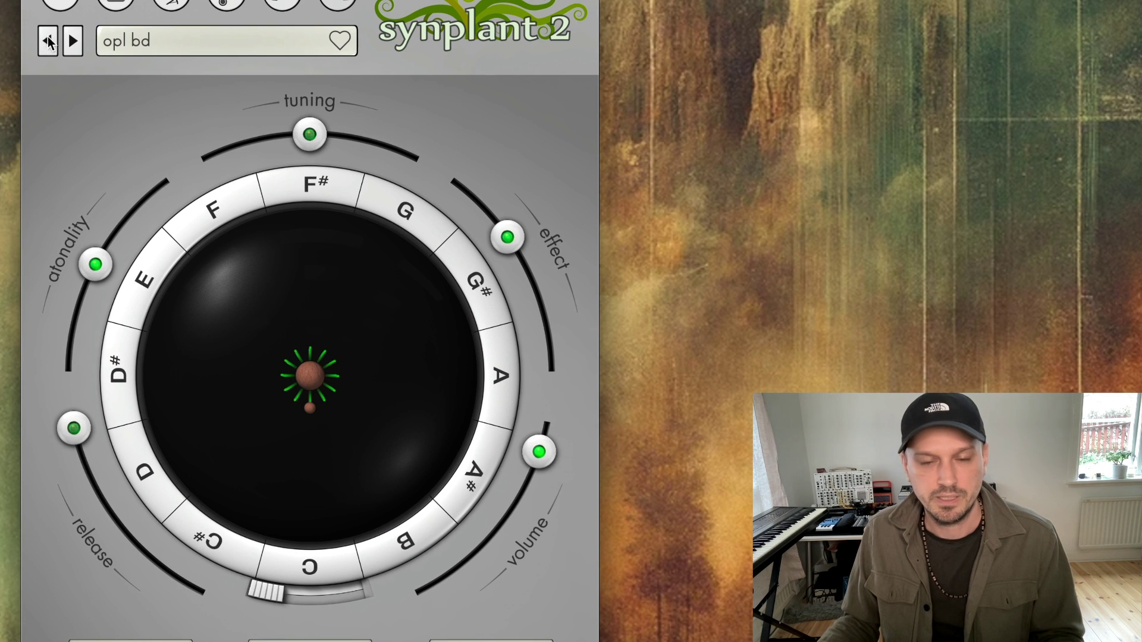
mouse_move(306, 259)
left_mouse_down()
mouse_move(304, 289)
mouse_move(313, 265)
left_mouse_up()
right_click(313, 265)
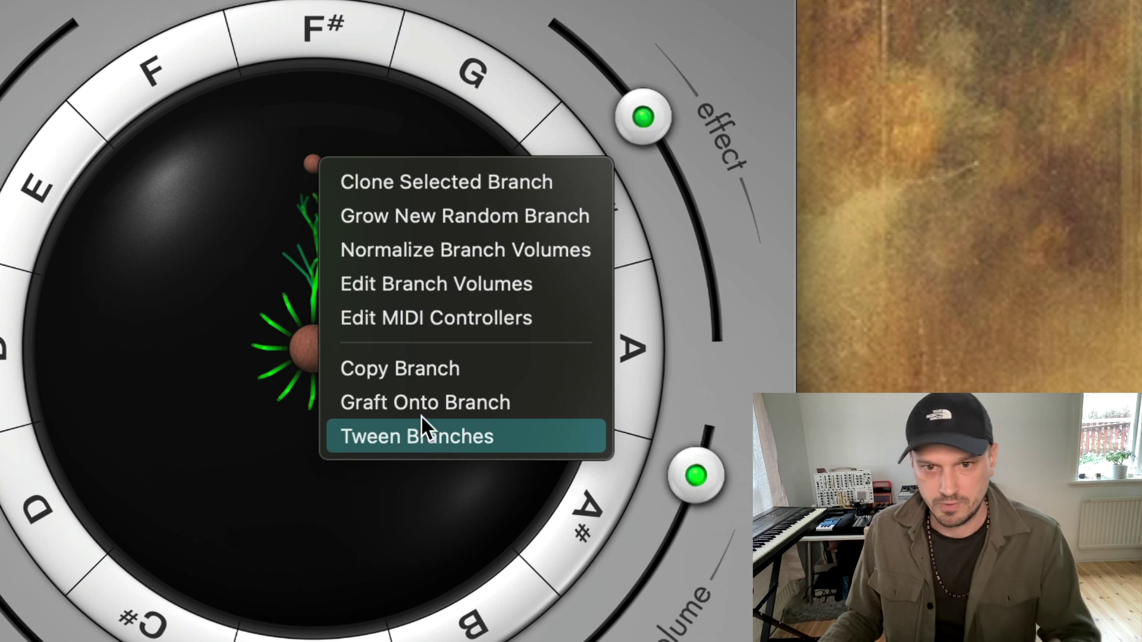
left_click(423, 403)
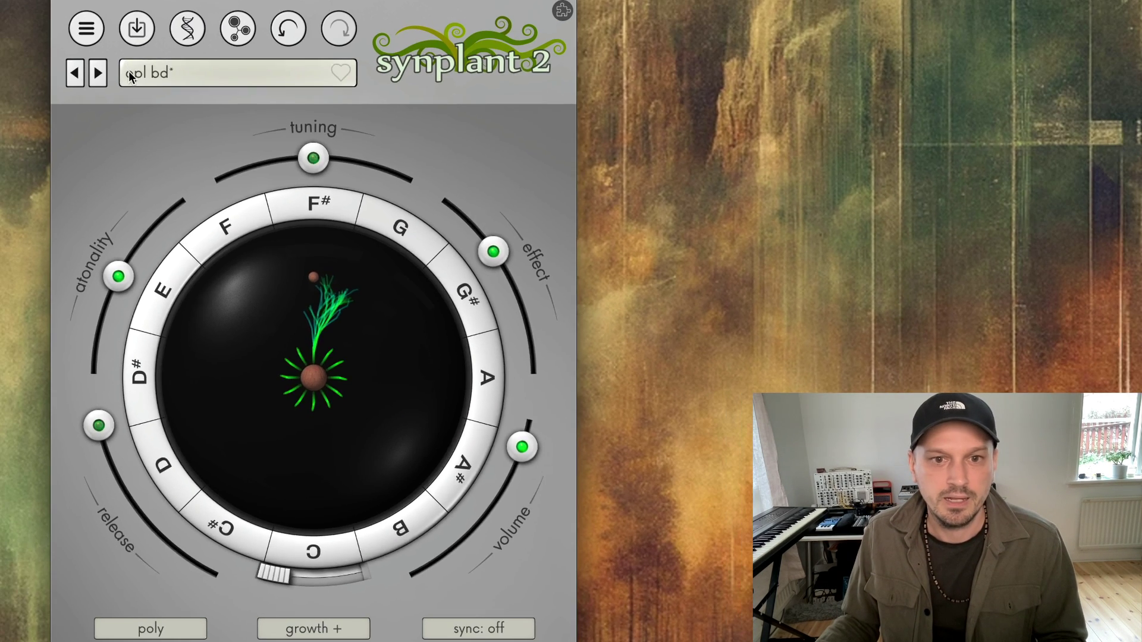
Step: Load the opl hihat patch and copy its A branch
left_click(232, 72)
left_click(242, 388)
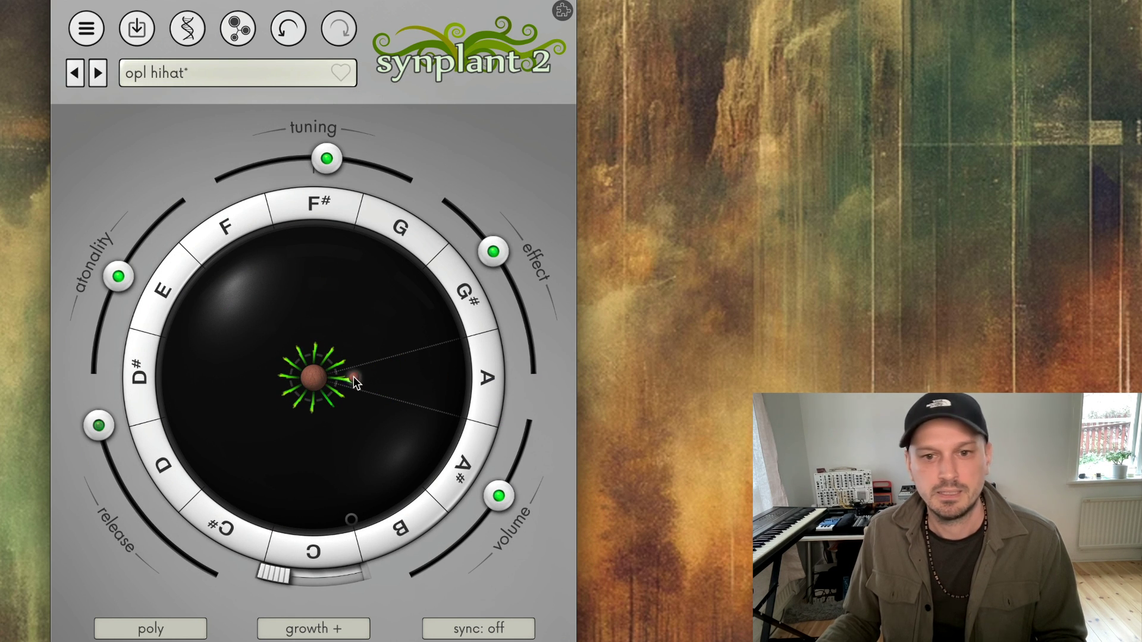
right_click(354, 376)
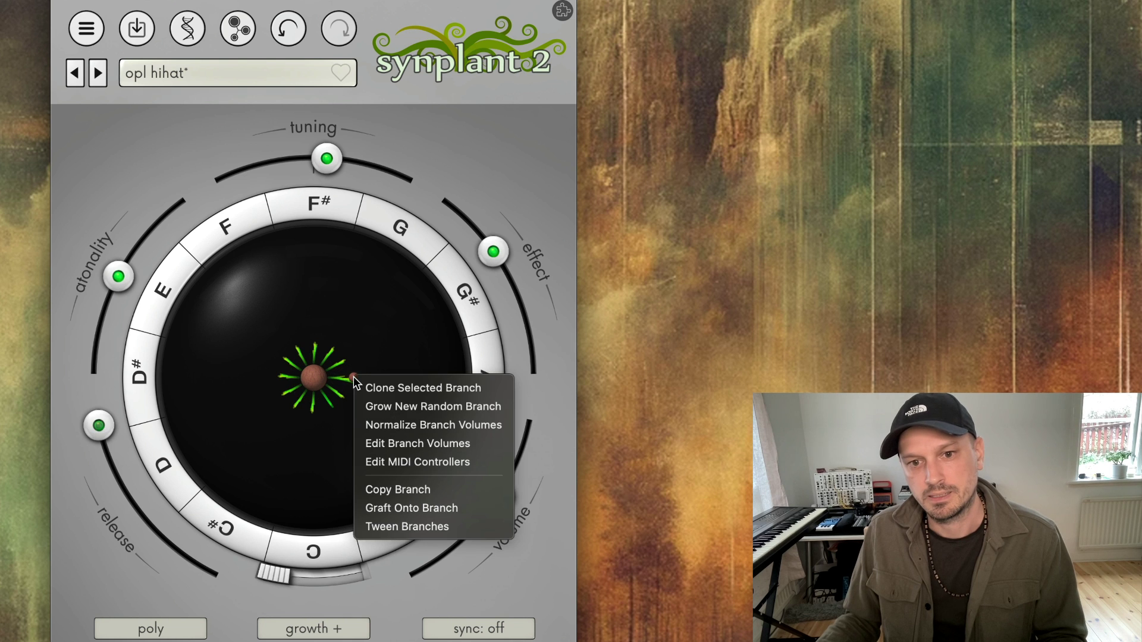
left_click(427, 491)
Step: Undo back to the edited opl bd patch and graft the copied hi-hat branch onto its lengthened A branch
left_click(296, 38)
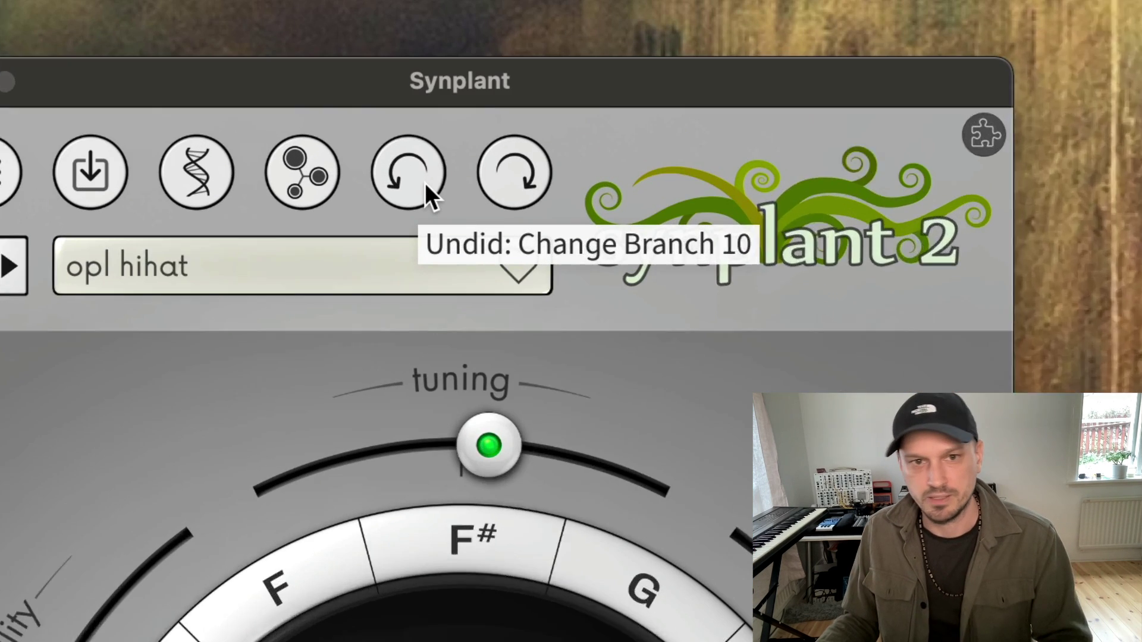
left_click(296, 36)
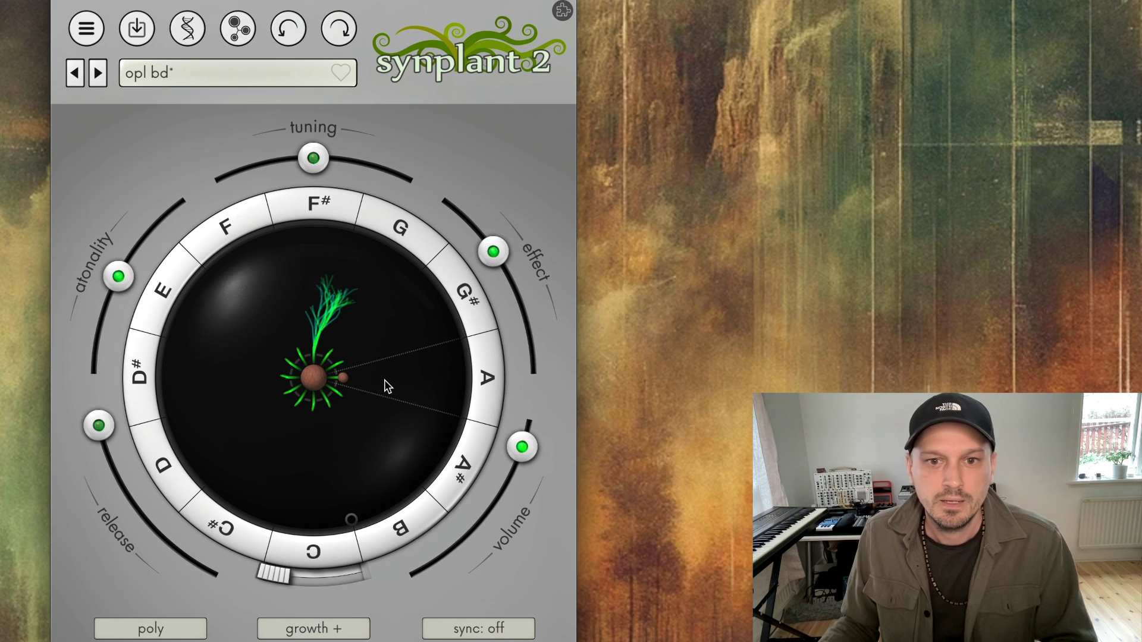
left_click(433, 472)
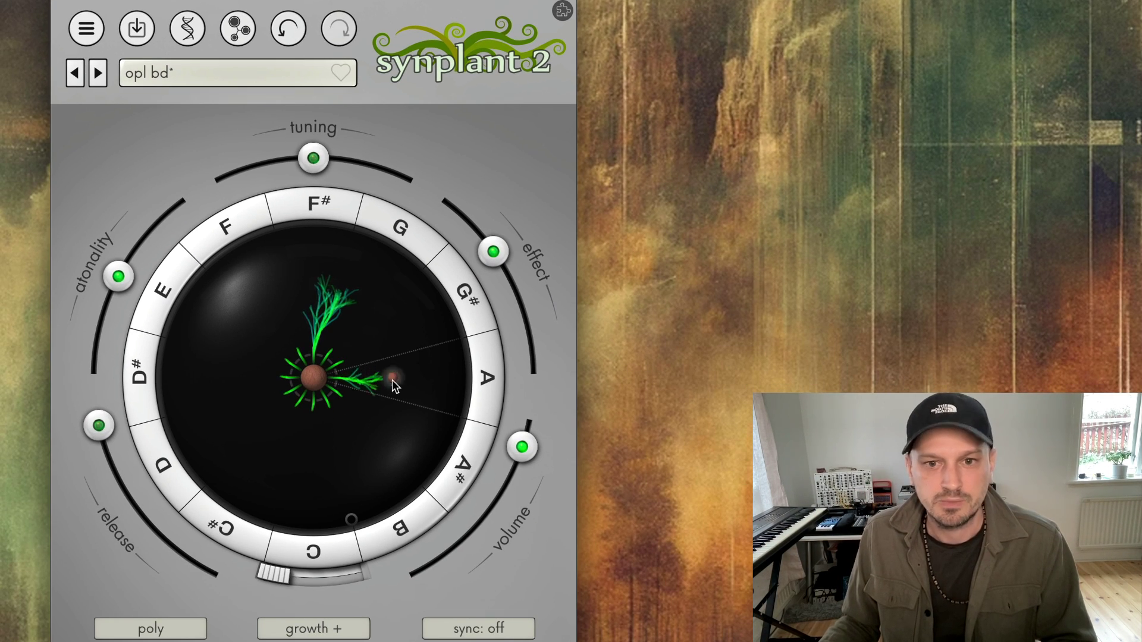
right_click(432, 472)
left_click(453, 511)
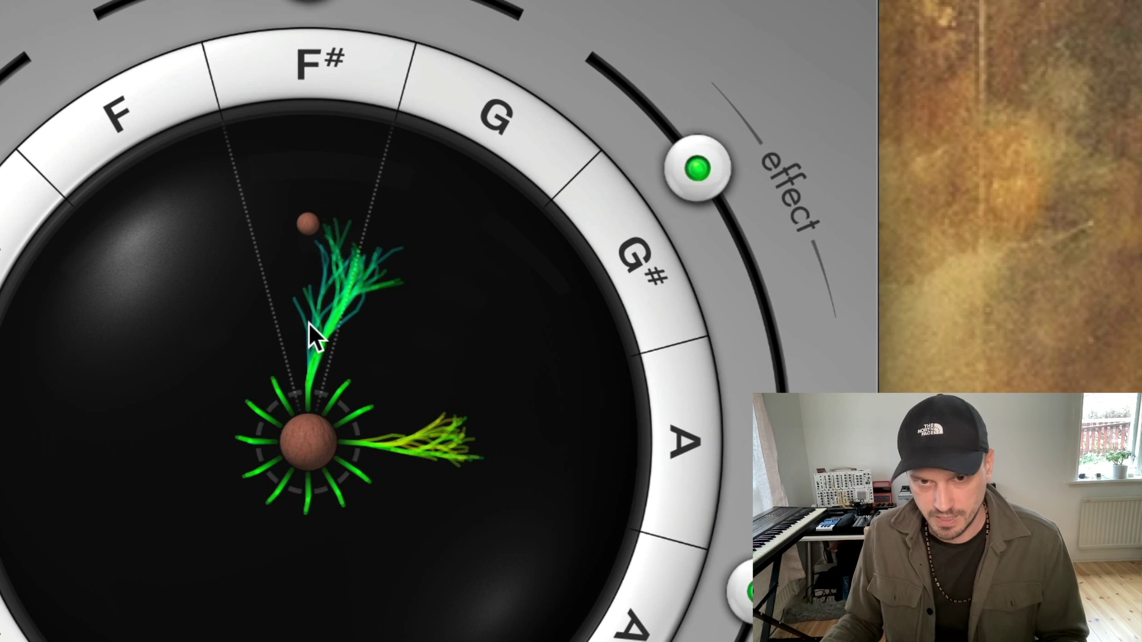
Step: Shorten the F# branch to just outside the central seed and extend it back to its former length
left_click_drag(309, 323, 303, 374)
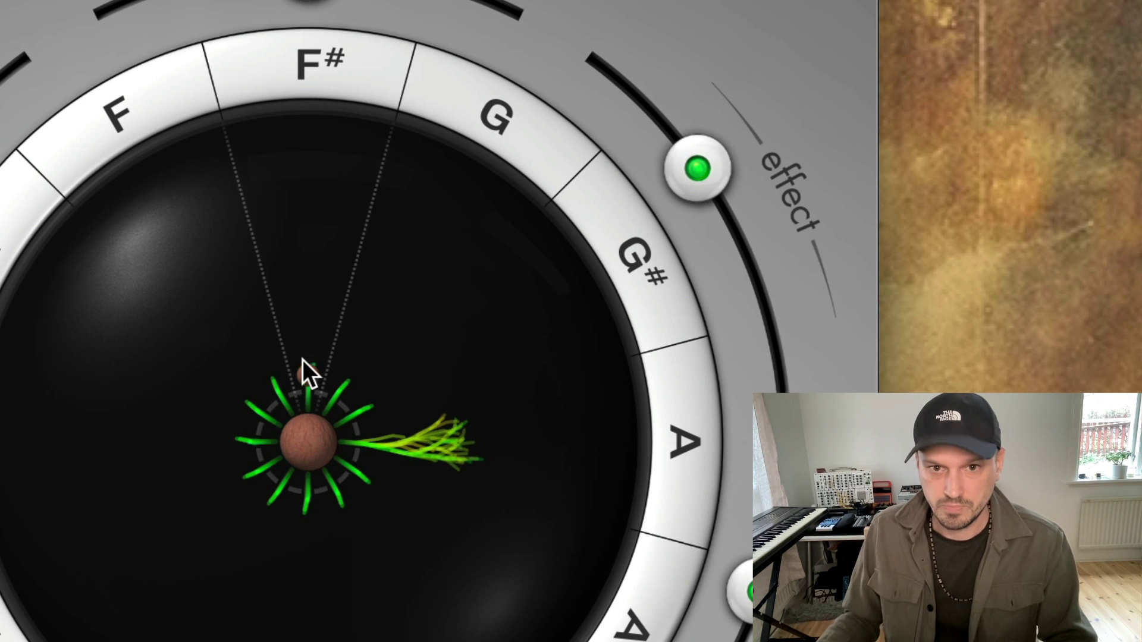
left_click_drag(302, 355, 302, 227)
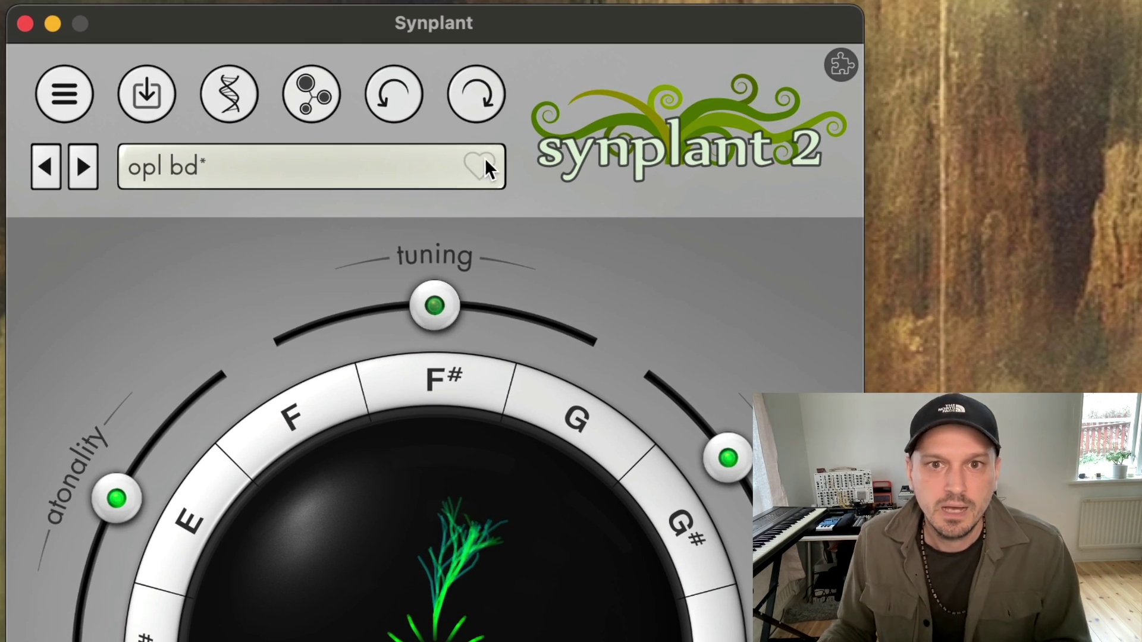
Step: Load the favorite patch BBQ Bounce [Solar Fields], browse forward through the favorites to Zephyr [Solar Fields], and return to BBQ Bounce
left_click(479, 166)
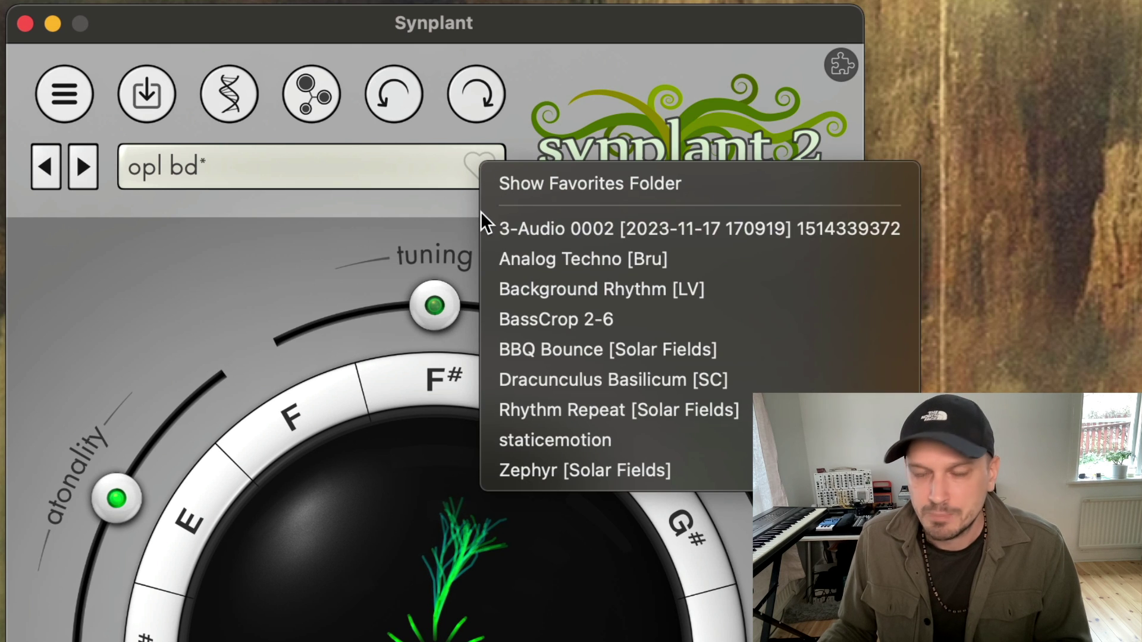
left_click(531, 354)
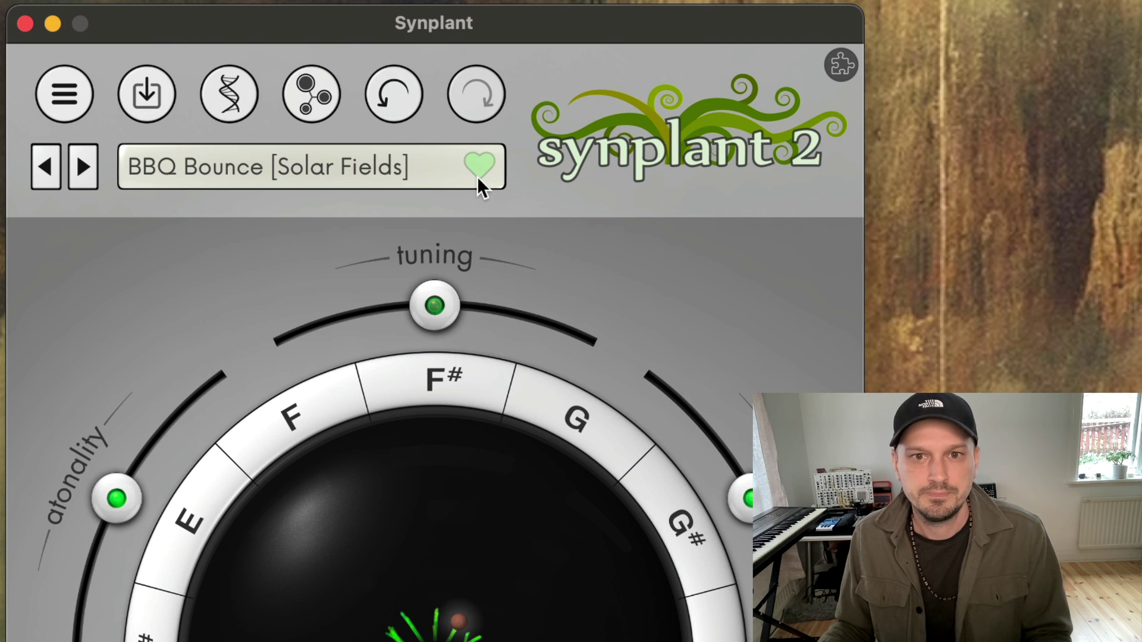
left_click(82, 170)
left_click(82, 171)
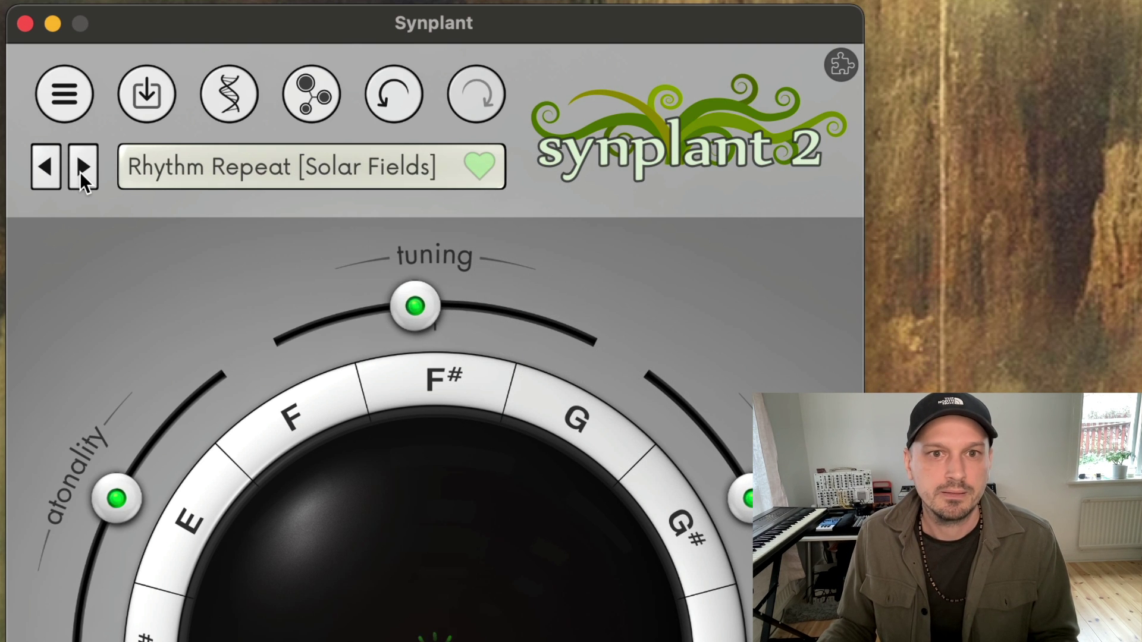
left_click(80, 172)
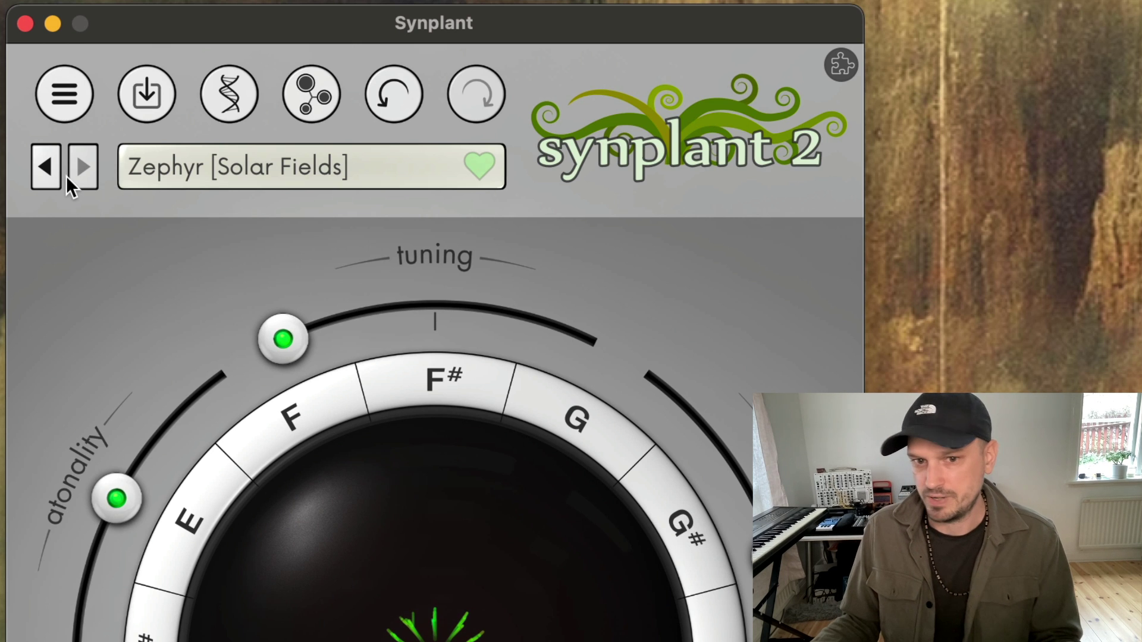
left_click(43, 179)
left_click(42, 180)
left_click(42, 180)
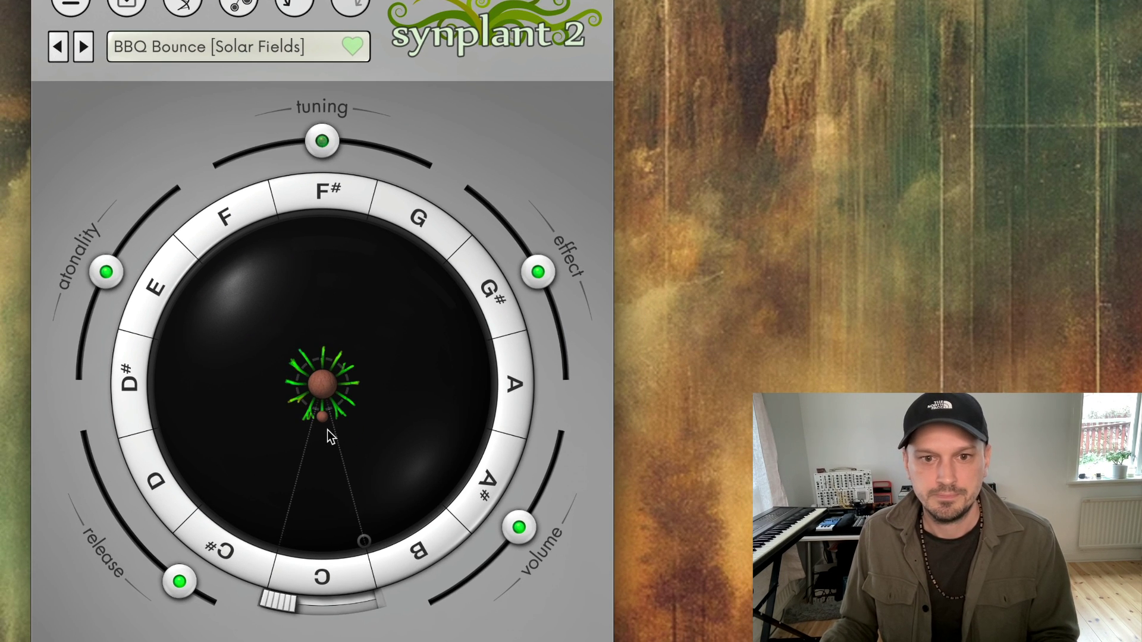
Step: Copy the C branch of BBQ Bounce and load the favorite patch Zephyr [Solar Fields]
right_click(327, 430)
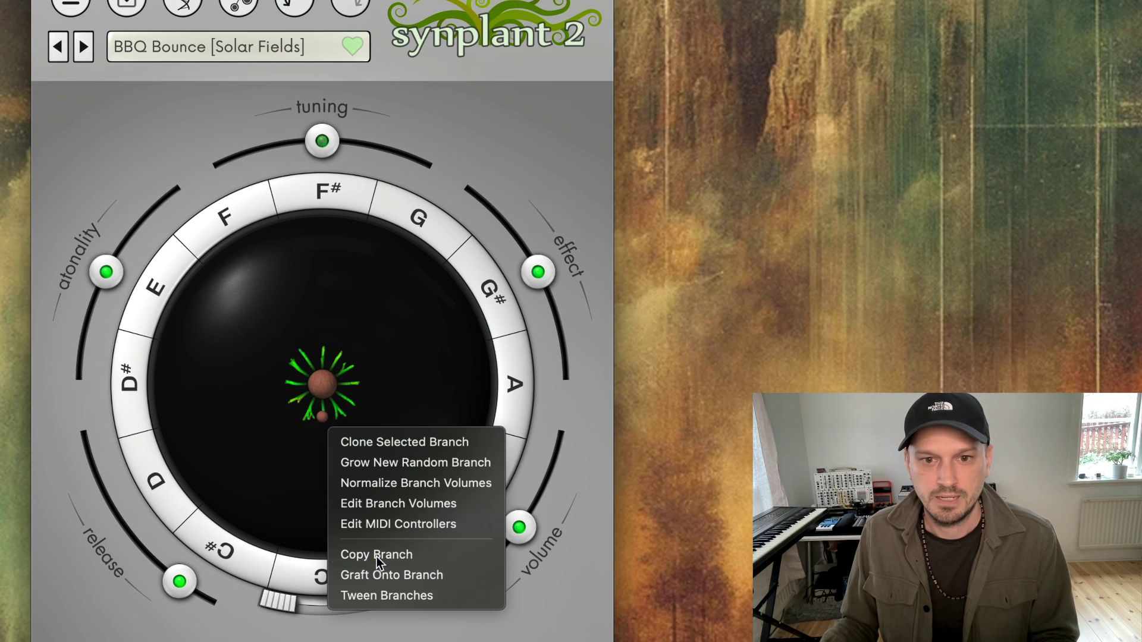
left_click(378, 557)
left_click(81, 57)
left_click(80, 56)
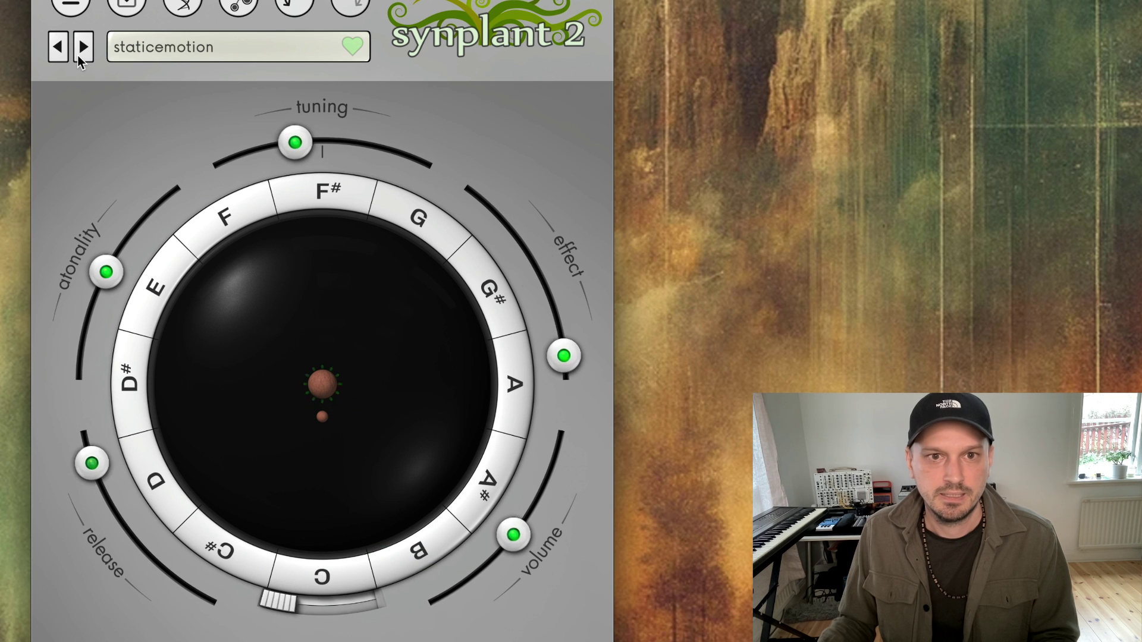
left_click(77, 55)
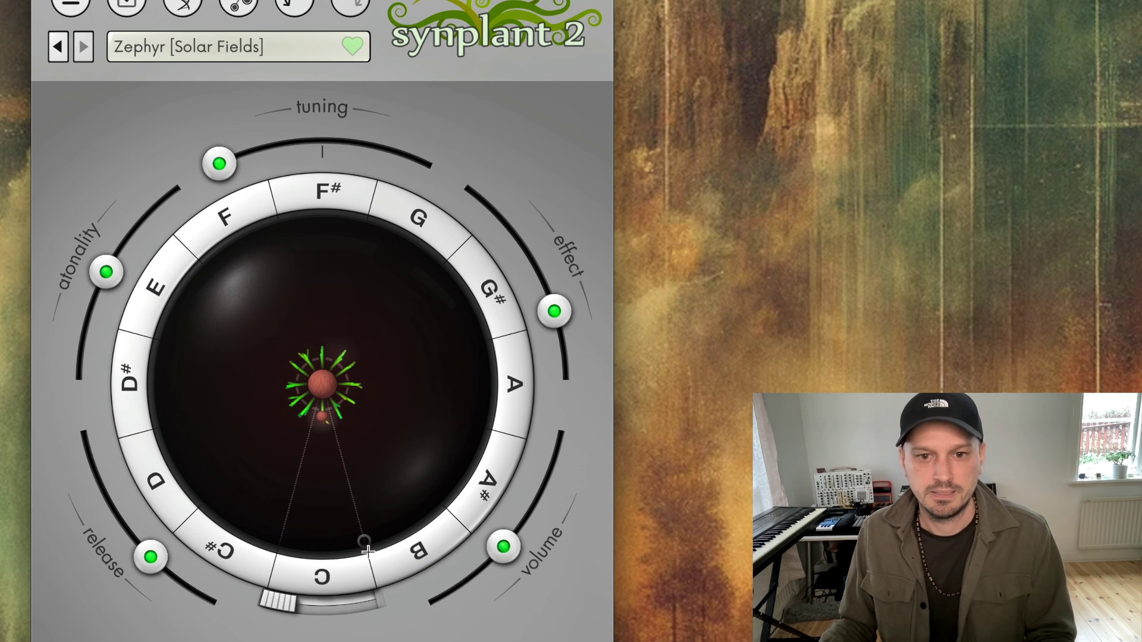
Step: Switch the keyboard ring to layer mode, activate and lengthen the uppermost branch, and graft the copied branch onto it
left_click(315, 613)
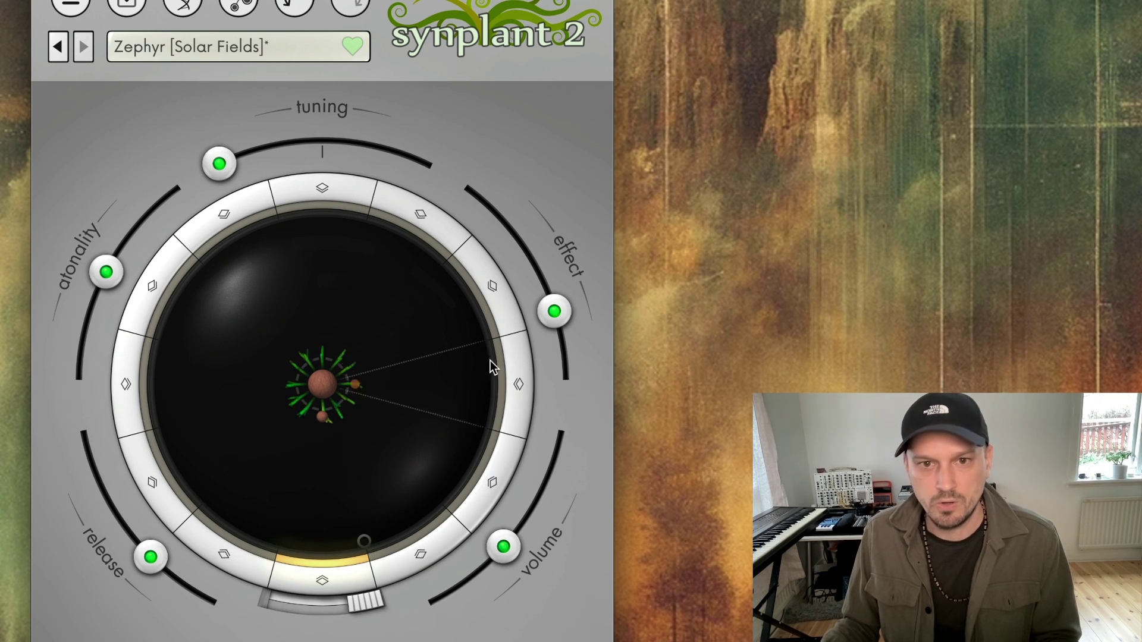
left_click(321, 197)
right_click(330, 269)
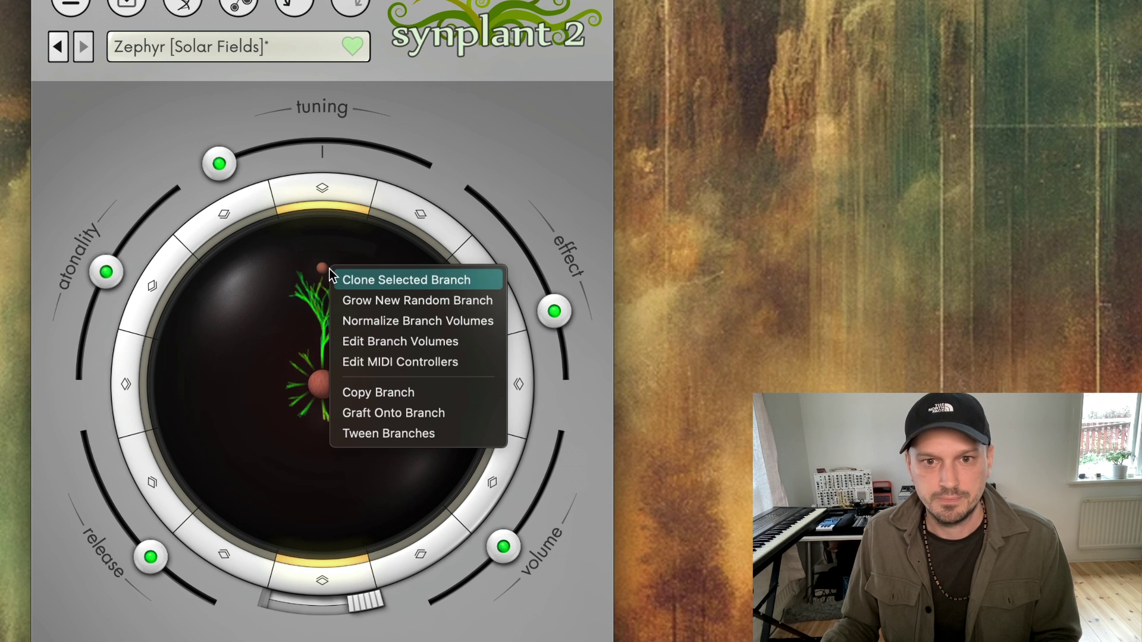
left_click(402, 411)
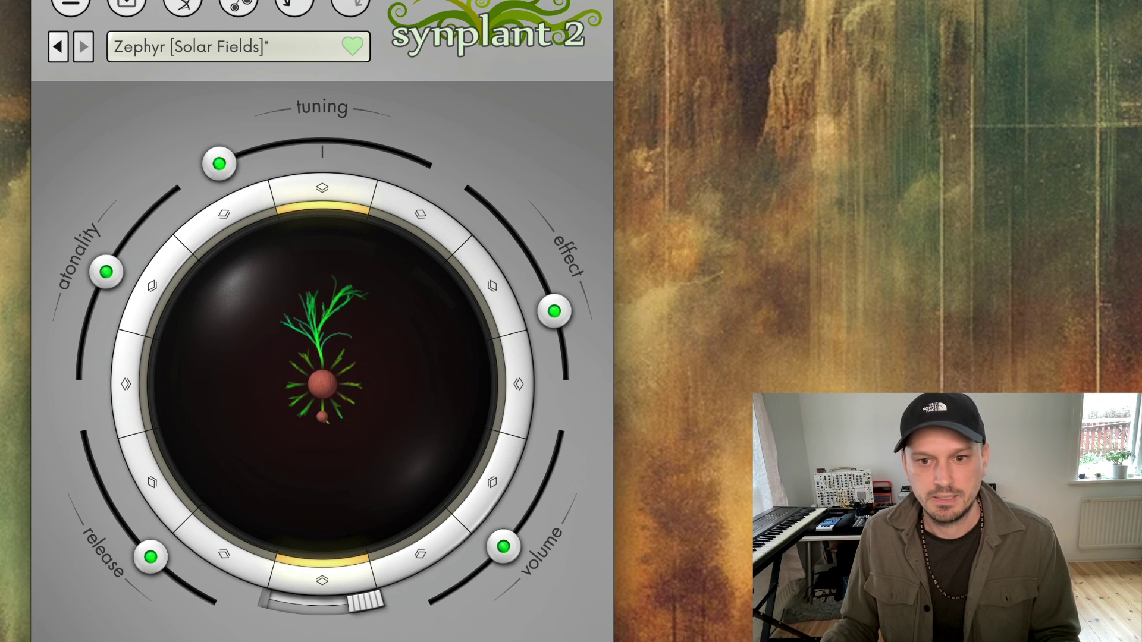
Step: Raise the patch volume to -1.54 dB
left_click_drag(506, 547, 522, 534)
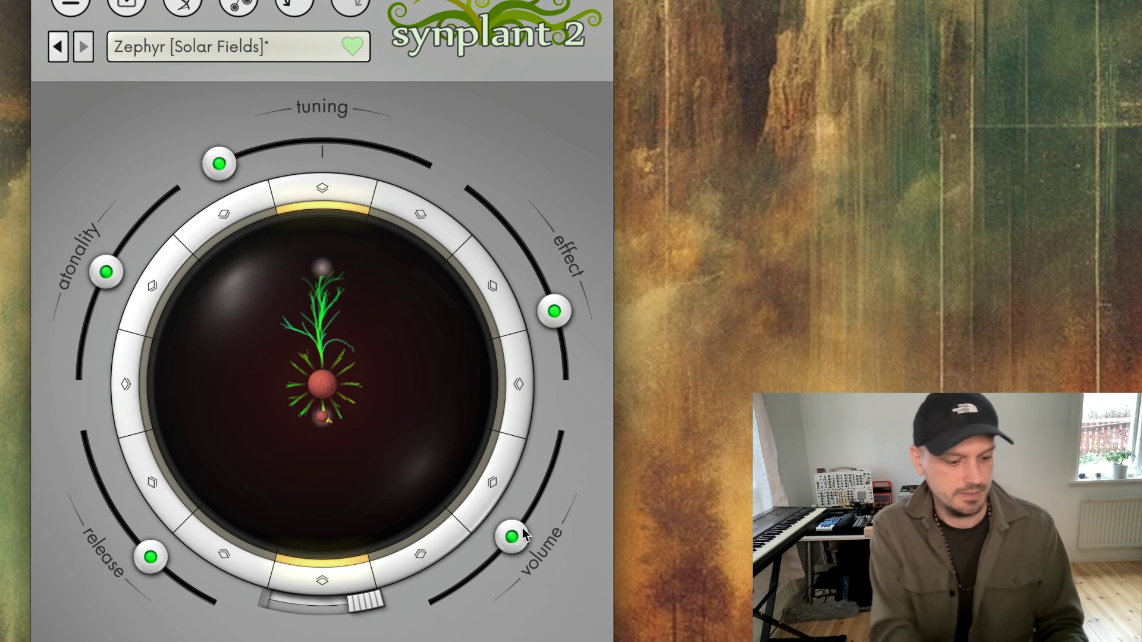
mouse_move(522, 534)
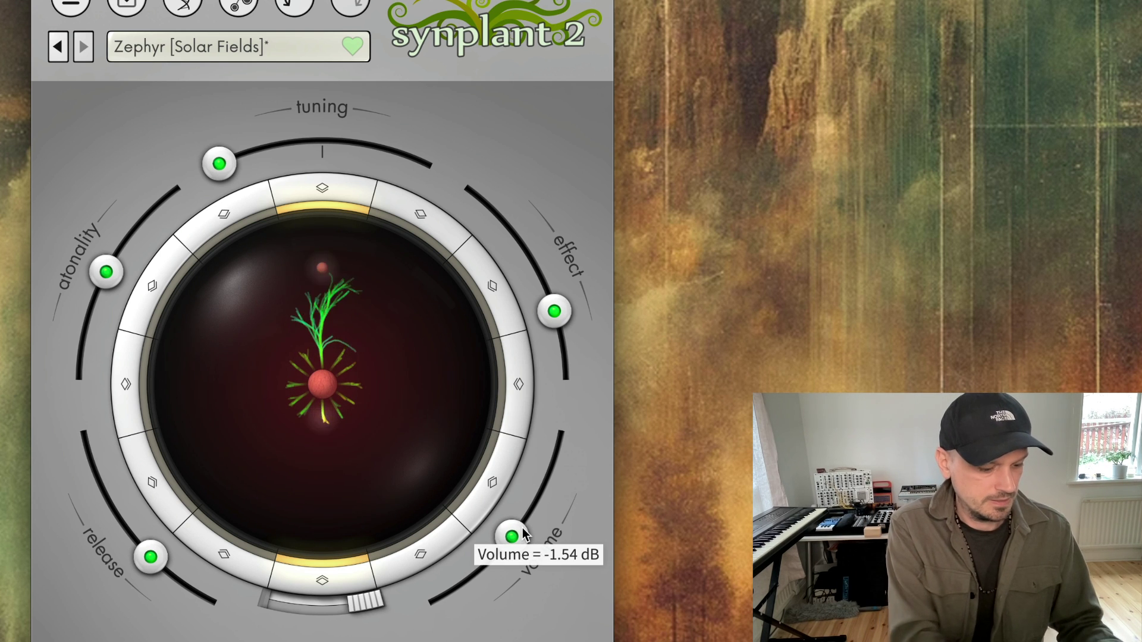